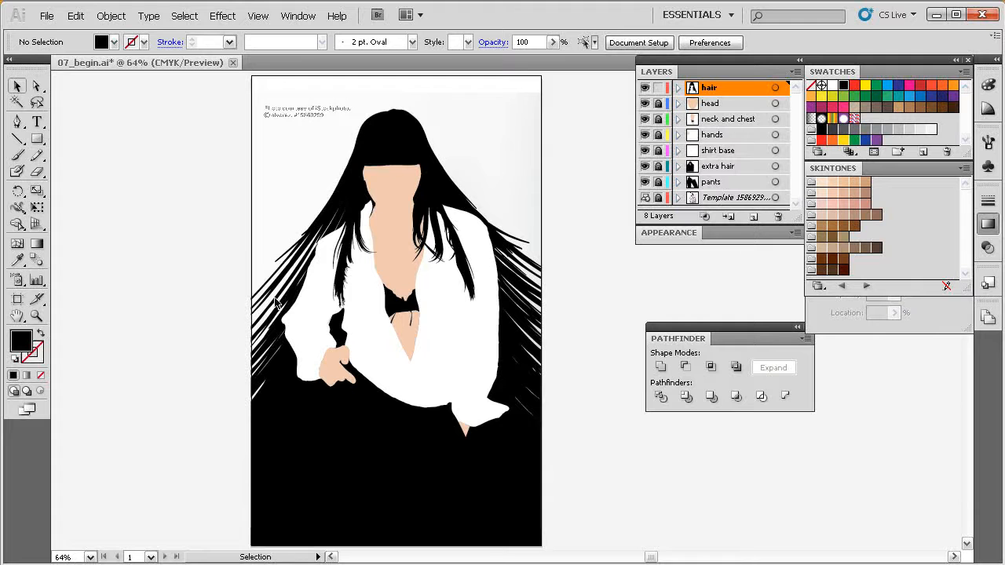
Switch the artwork to Outline view and examine the fringe's straight lower edge against the template photo.
key("ctrl+space")
left_click_drag(498, 124, 298, 387)
left_click_drag(465, 311, 421, 340)
key("ctrl+space")
left_click_drag(533, 116, 370, 339)
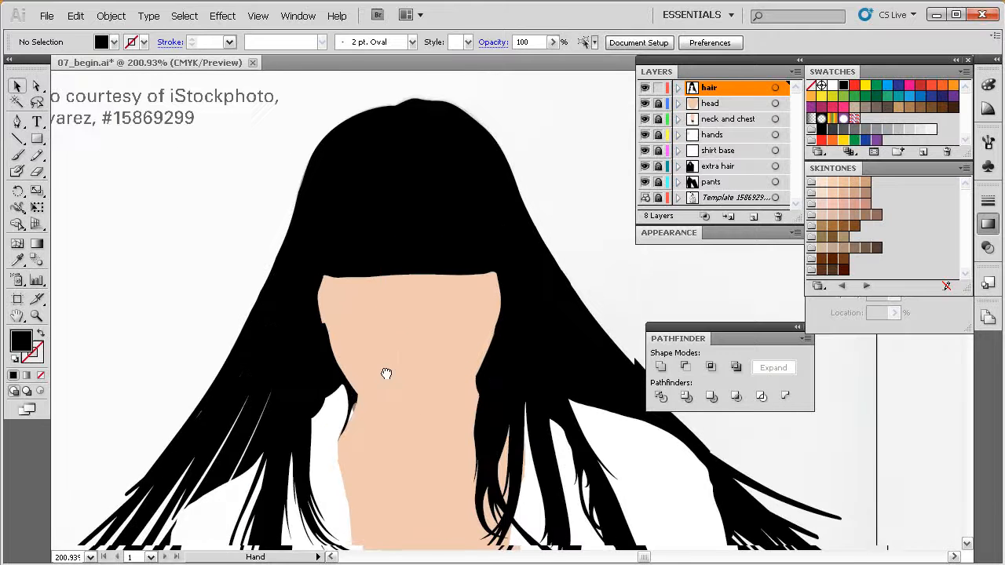
left_click_drag(474, 150, 340, 415)
left_click_drag(437, 411, 422, 348)
left_click_drag(457, 310, 464, 321)
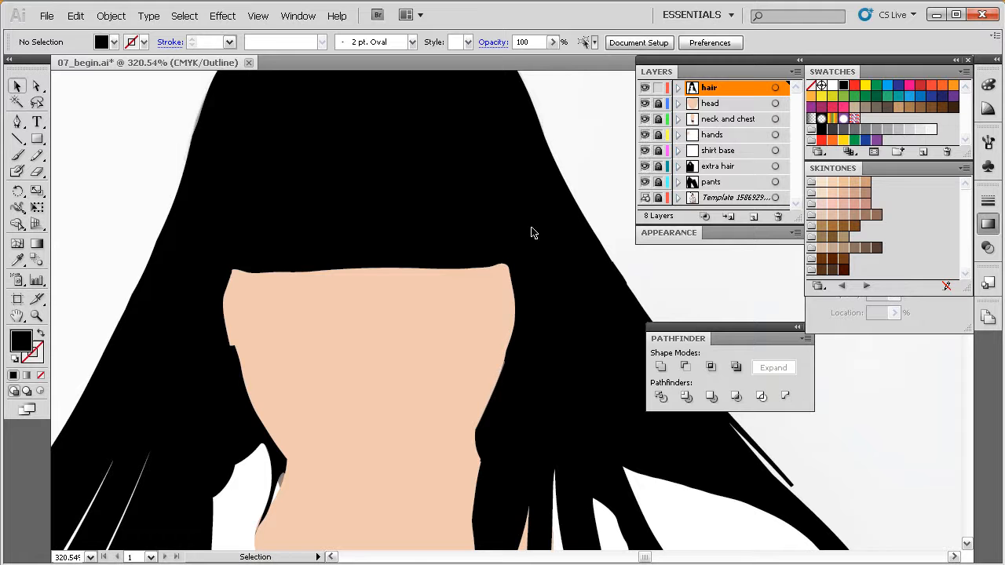
key("ctrl+y")
left_click_drag(528, 203, 233, 322)
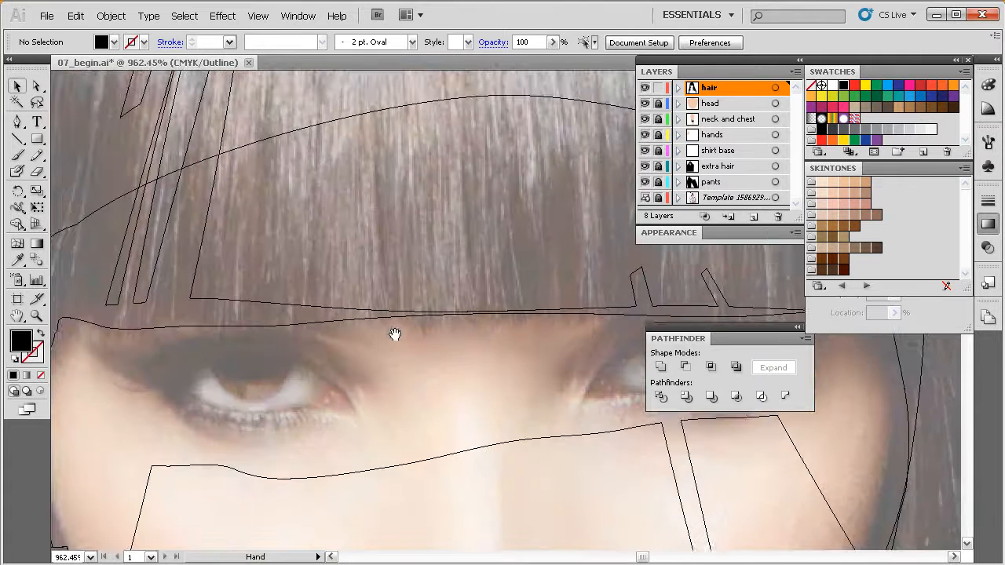
left_click_drag(390, 333, 381, 315)
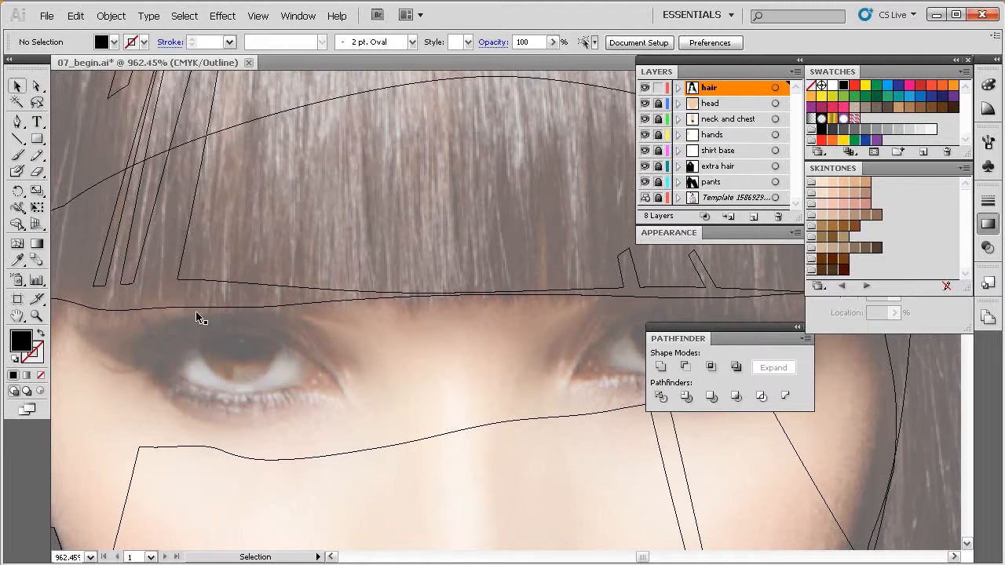
left_click_drag(542, 313, 480, 338)
left_click(532, 314, "ctrl+alt")
left_click(534, 316, "ctrl+alt")
left_click(534, 317, "ctrl+alt")
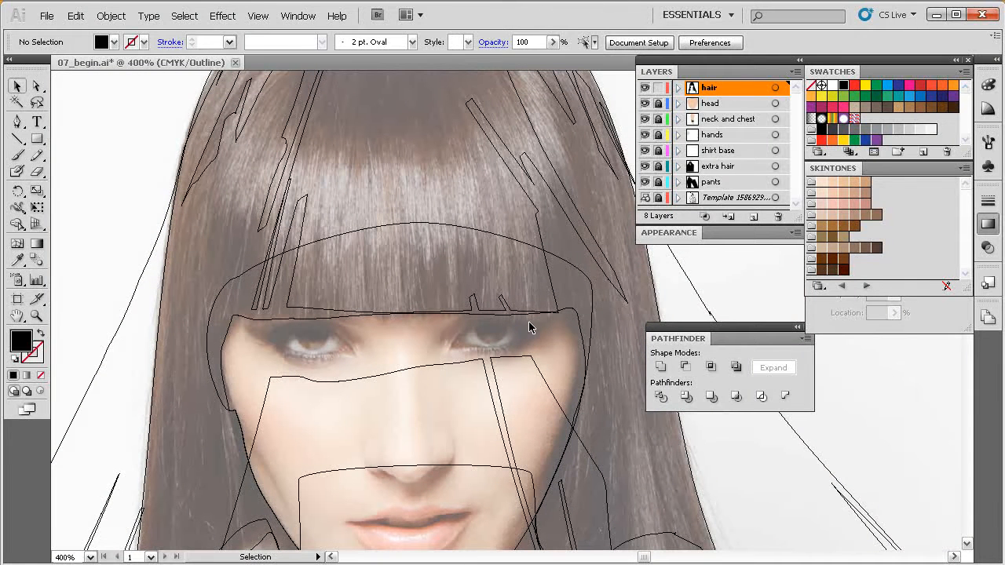
Select all artwork on the hair layer and activate the Wrinkle tool.
left_click(775, 87)
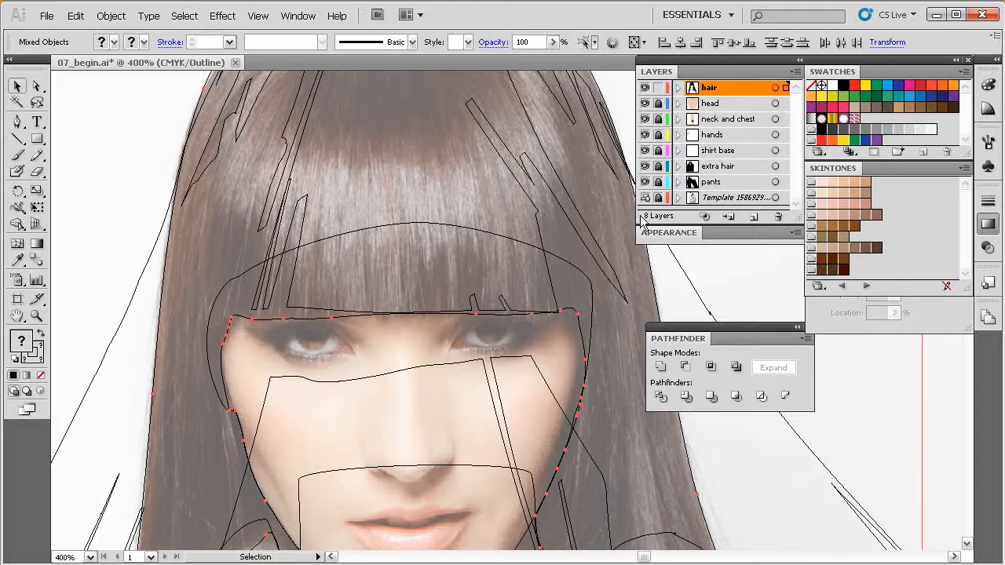
left_click_drag(460, 356, 451, 317)
mouse_move(18, 207)
left_mouse_down()
mouse_move(75, 214)
mouse_move(79, 309)
mouse_move(101, 325)
left_mouse_up()
key("v")
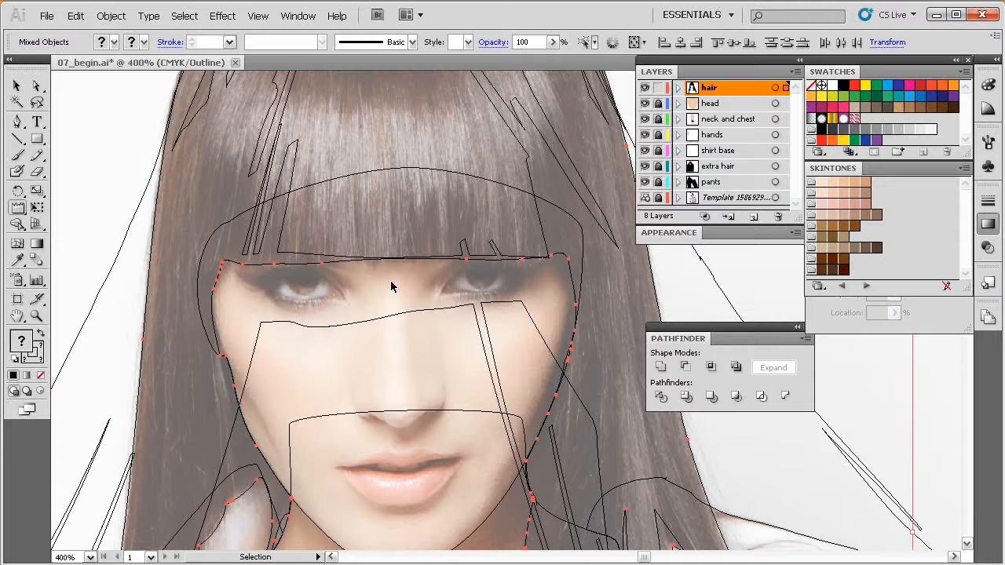
left_click(17, 209)
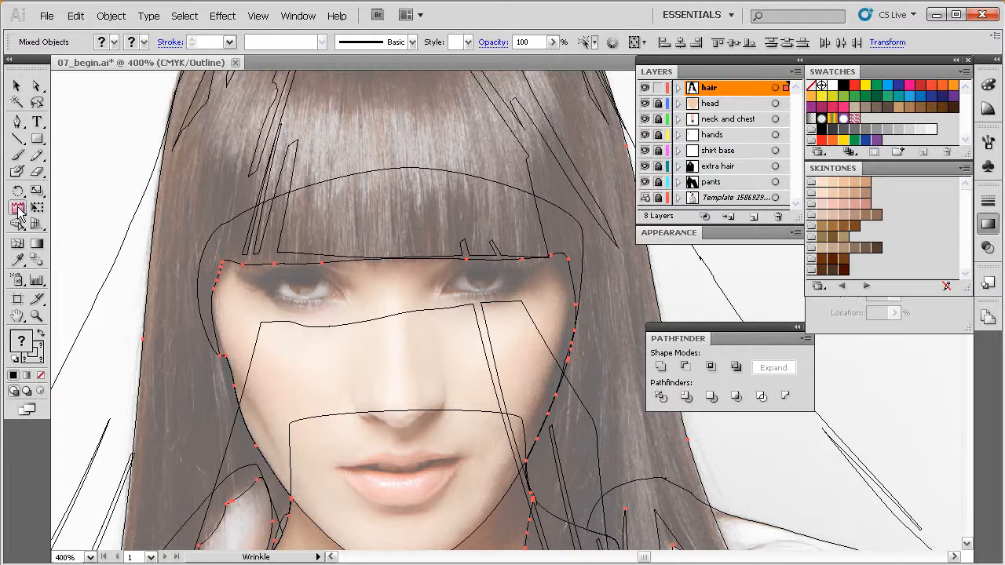
Set the Wrinkle tool's global brush width and height to 10 pt each in its options.
double_click(18, 210)
left_click_drag(466, 105, 331, 154)
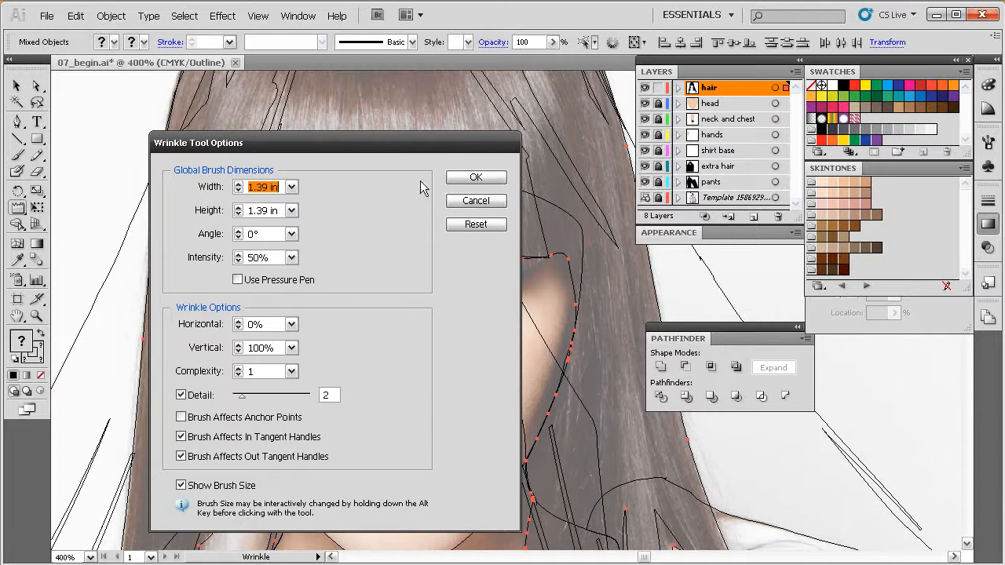
left_click_drag(410, 143, 428, 131)
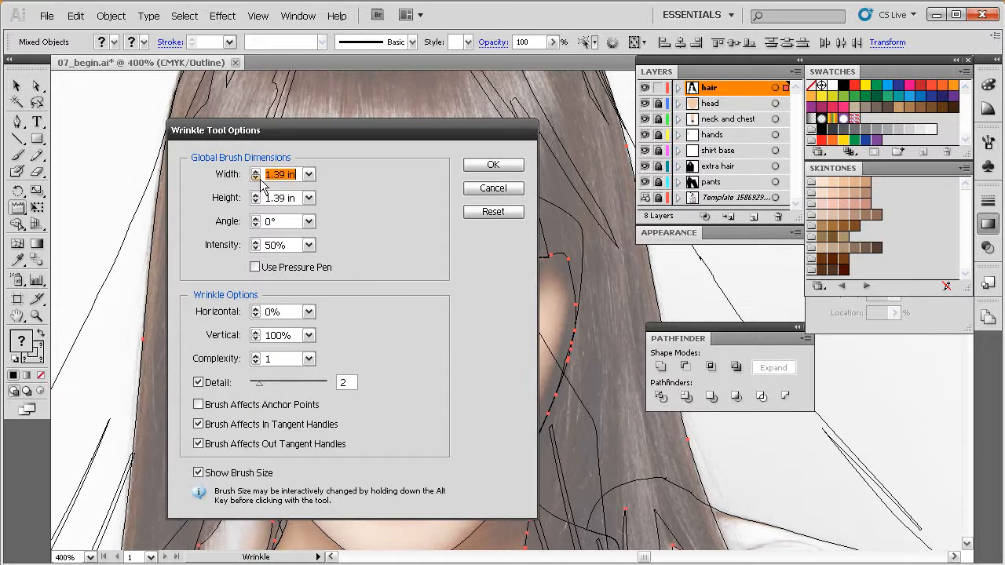
left_click(308, 174)
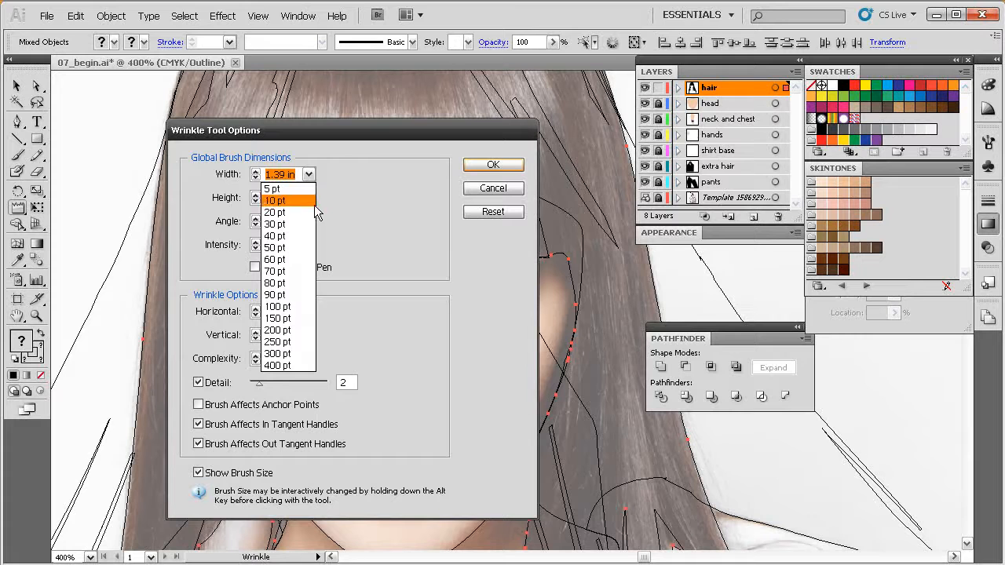
left_click(302, 201)
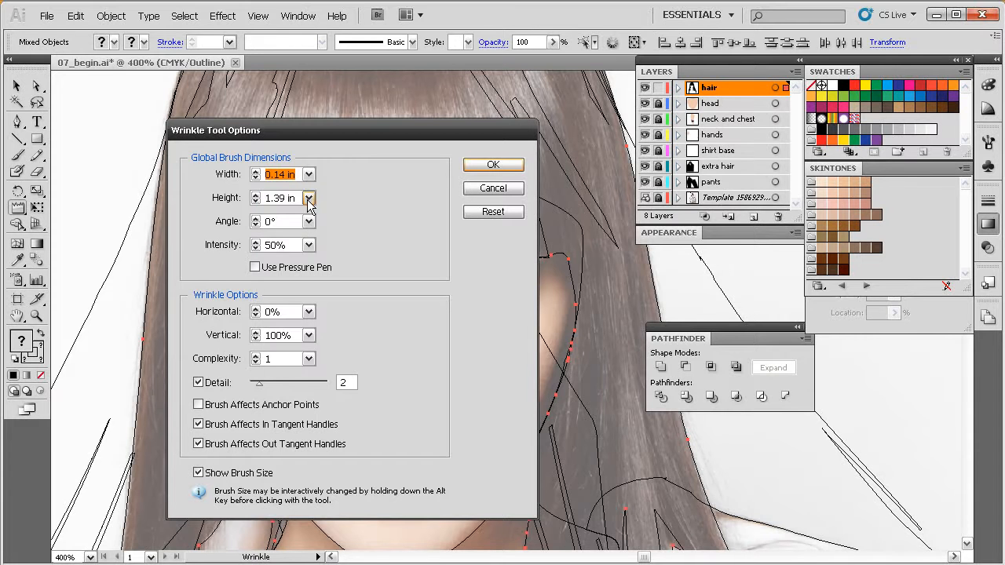
left_click(307, 200)
left_click(296, 224)
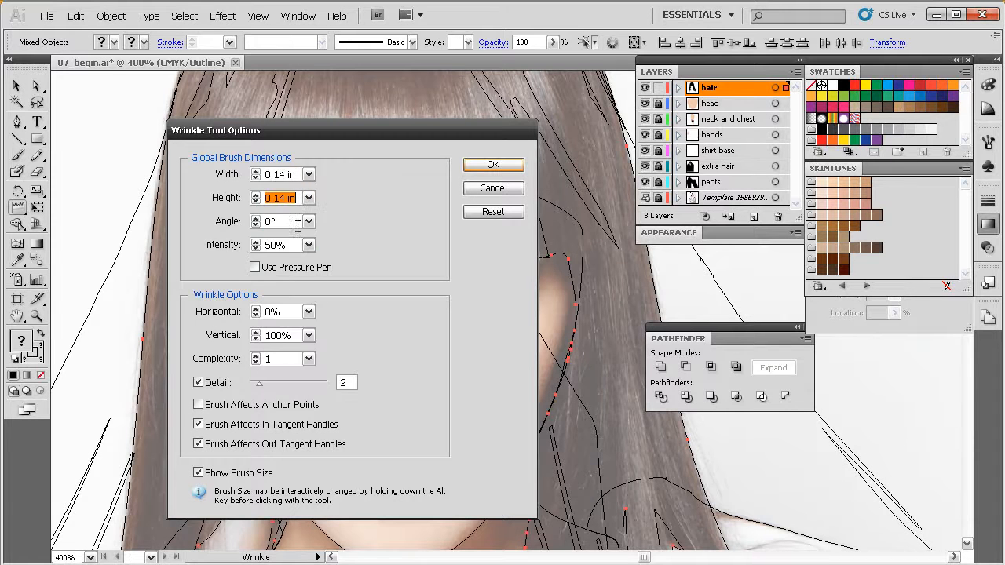
left_click_drag(390, 139, 381, 128)
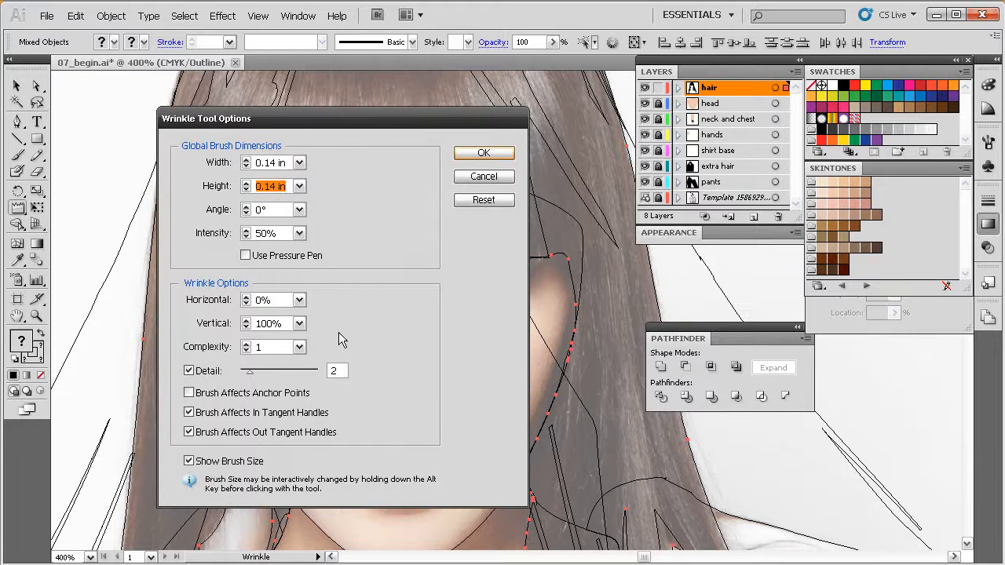
left_click(483, 154)
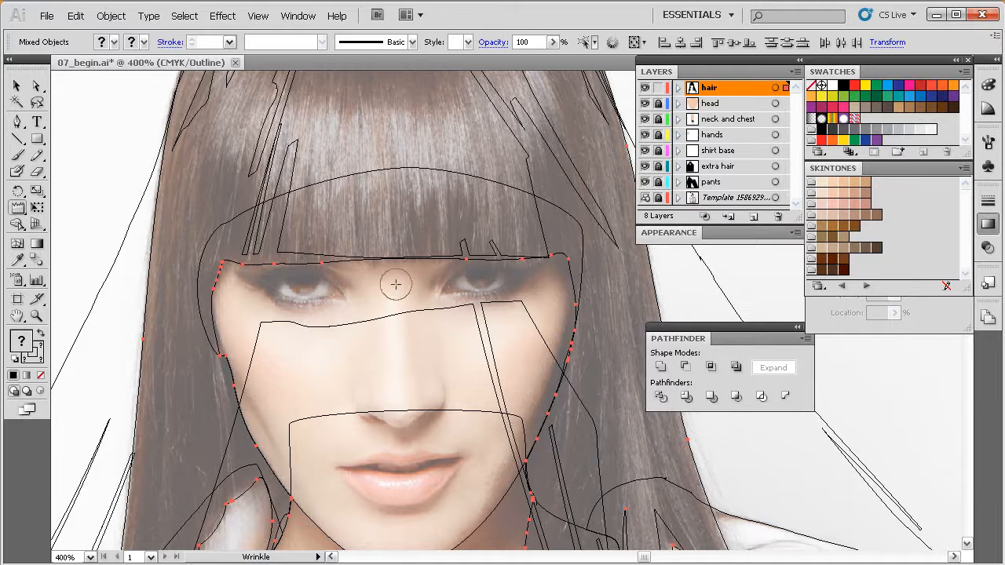
Wrinkle the hair path along the fringe's lower edge above both eyes.
scroll(393, 282, "right", 2)
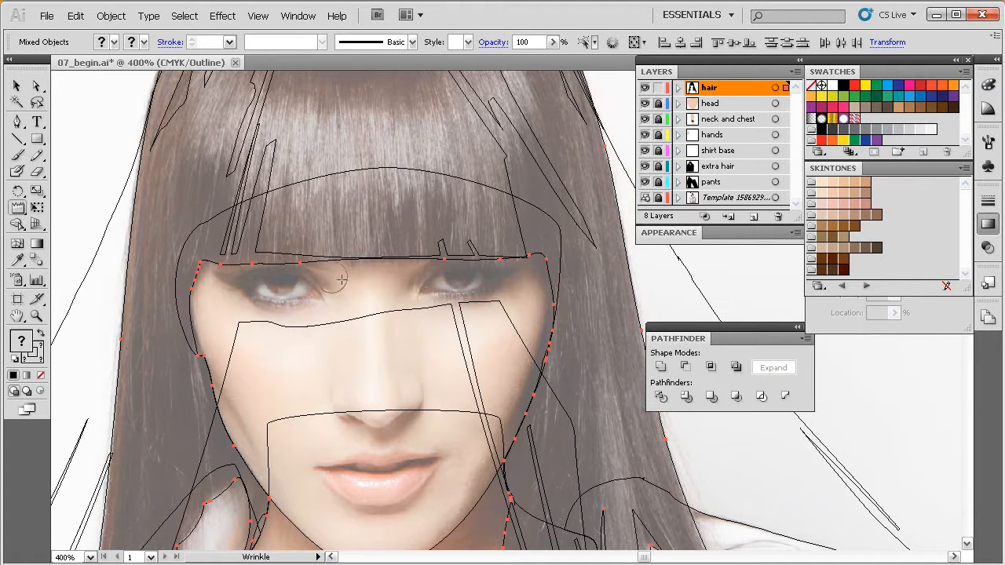
left_click_drag(576, 172, 184, 437)
left_click_drag(413, 348, 359, 352)
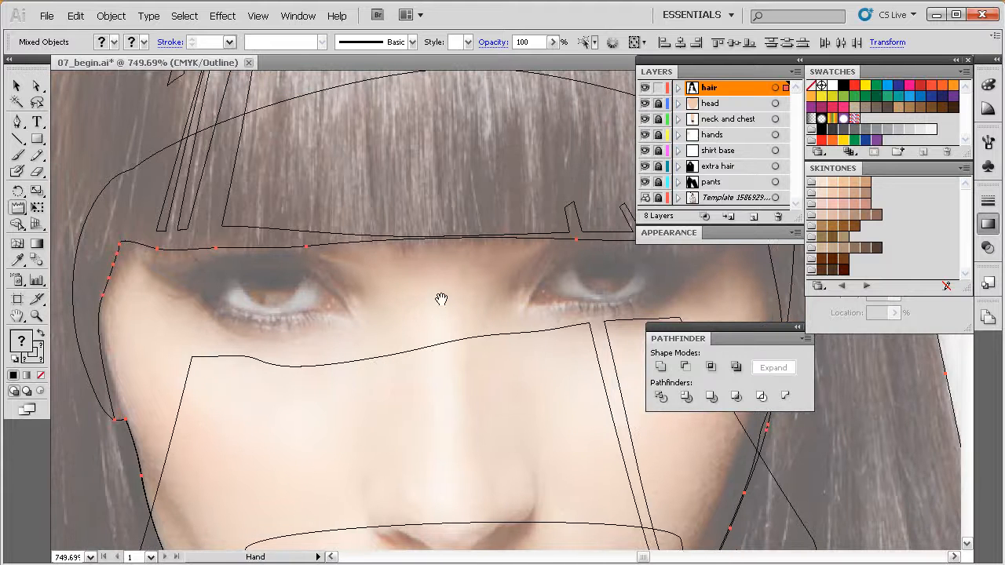
left_click(471, 299, "ctrl+alt")
left_click_drag(489, 298, 432, 315)
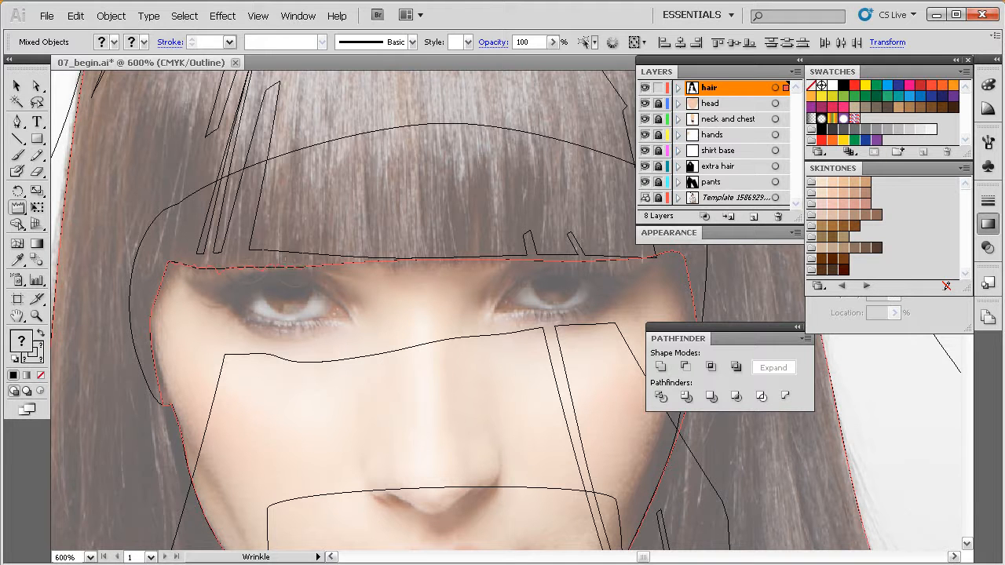
mouse_move(363, 271)
left_mouse_down()
mouse_move(420, 252)
mouse_move(476, 270)
left_mouse_up()
left_click_drag(298, 267, 337, 266)
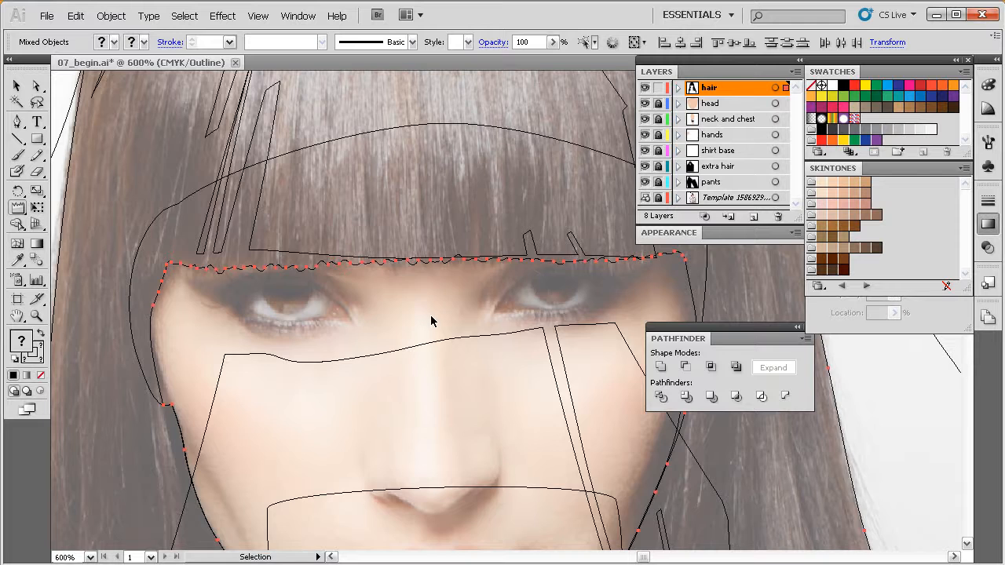
Switch to Preview view, deselect the hair and examine the wrinkled fringe edge.
key("ctrl+y")
key("space")
left_click_drag(456, 327, 410, 336)
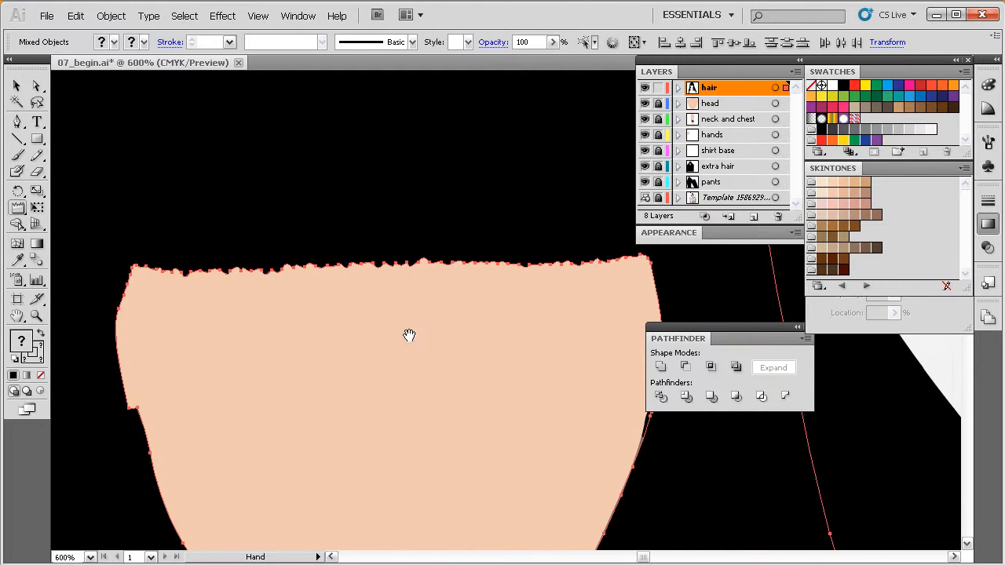
key("ctrl")
left_click(933, 353, "ctrl")
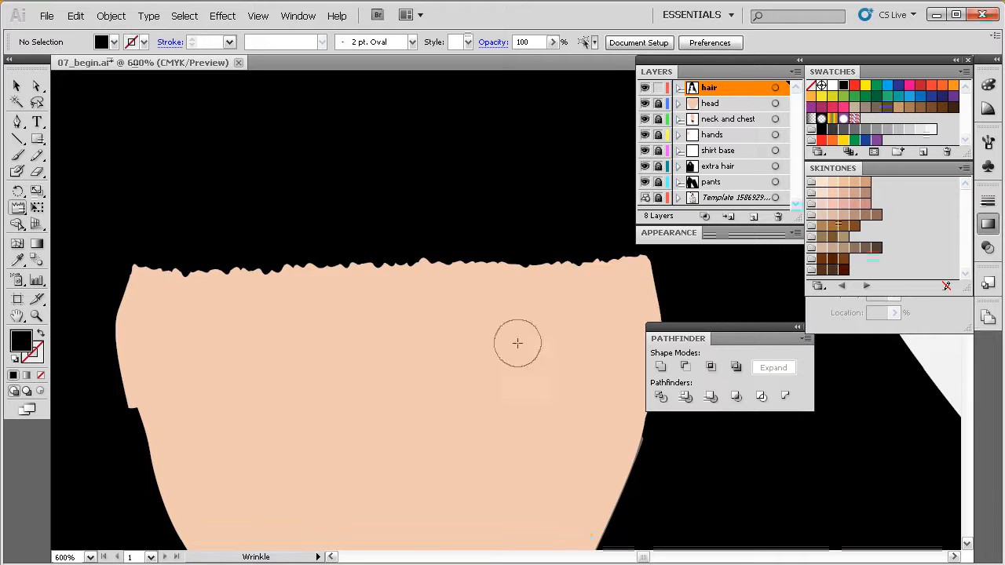
key("space")
left_click_drag(471, 339, 462, 350)
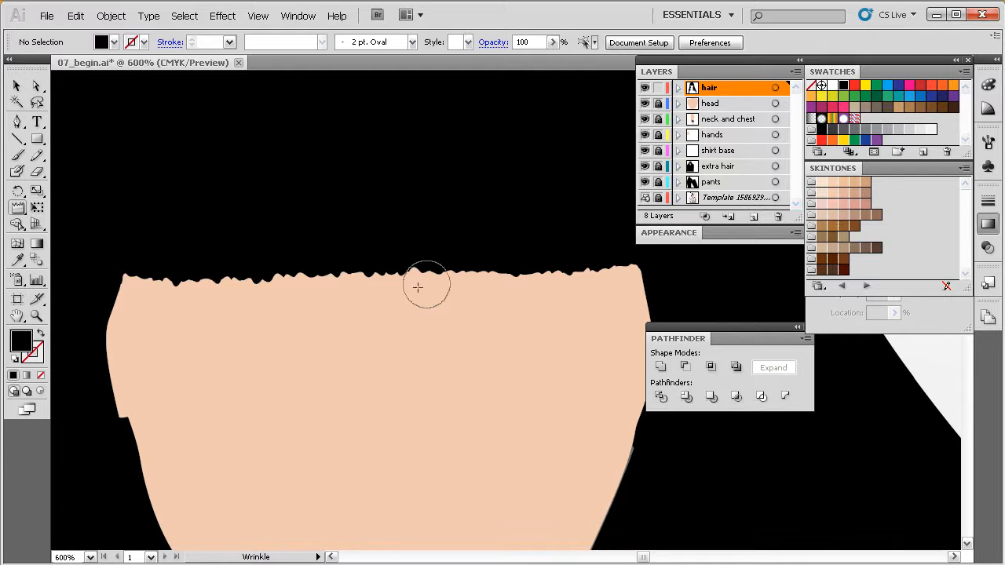
Select the hair compound path, wrinkle the fringe's full lower edge once more and deselect it.
left_click(322, 249, "ctrl")
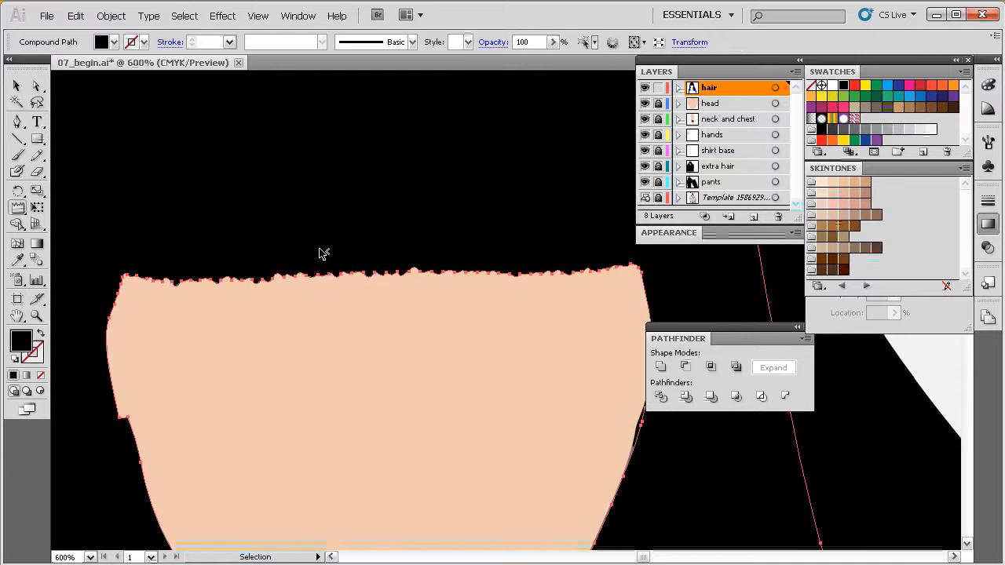
mouse_move(154, 276)
left_mouse_down()
mouse_move(592, 264)
mouse_move(155, 274)
mouse_move(159, 253)
mouse_move(333, 267)
mouse_move(620, 255)
mouse_move(617, 265)
mouse_move(621, 250)
mouse_move(613, 285)
left_mouse_up()
key("v")
left_click(922, 357, "ctrl")
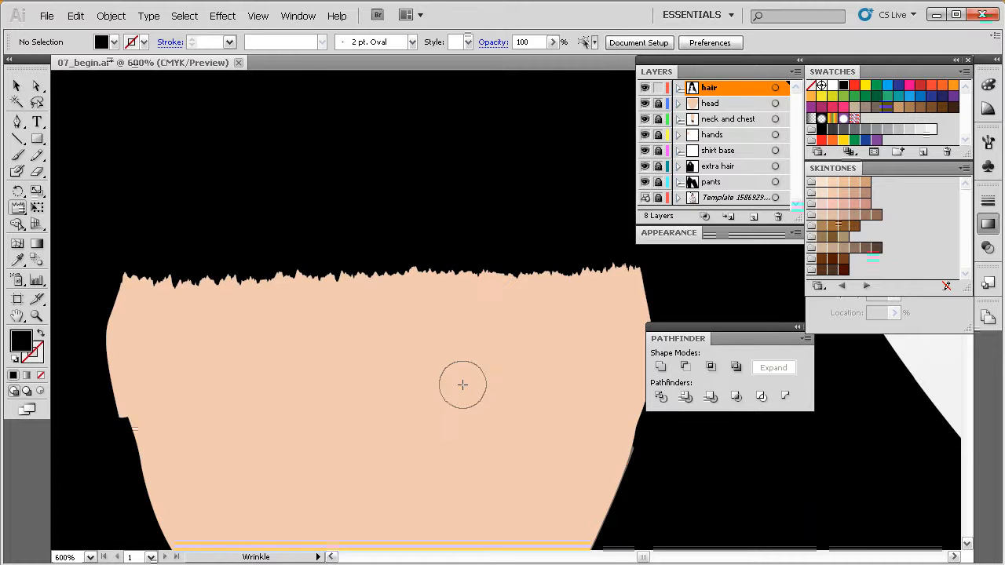
Return to Outline view, lock the hair layer, and unlock the head layer and make it active.
left_click_drag(458, 365, 379, 390)
left_click(428, 355, "ctrl+alt")
left_click(428, 356, "ctrl+alt")
left_click_drag(566, 286, 484, 294)
mouse_move(568, 124)
left_mouse_down()
mouse_move(489, 240)
mouse_move(273, 440)
left_mouse_up()
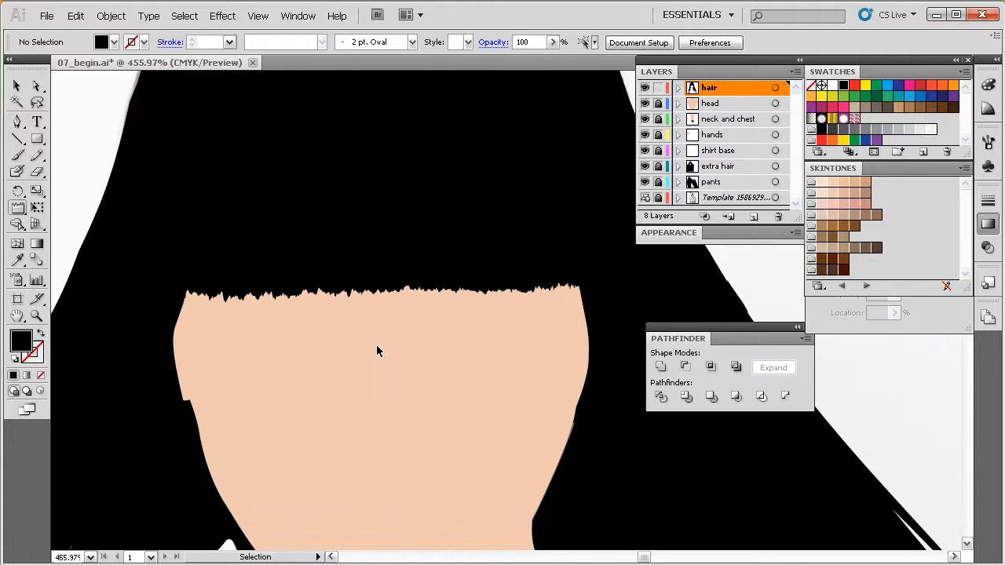
key("ctrl+y")
left_click_drag(409, 324, 389, 320)
left_click(660, 88)
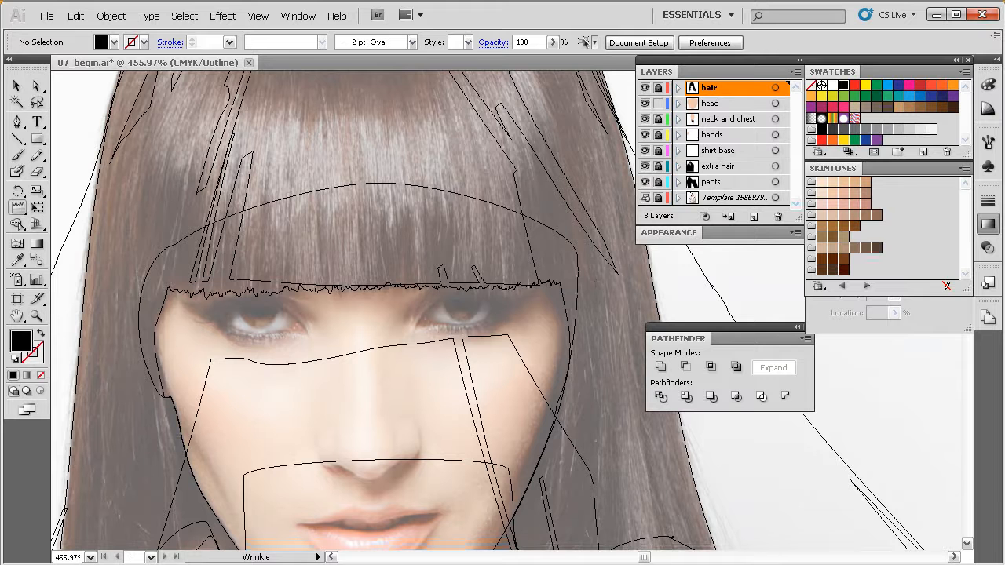
key("p")
left_click_drag(432, 341, 434, 320)
left_click(724, 107)
Start a Pen path with a smooth anchor at the inner corner of the eye on the photo's right side.
left_click_drag(528, 217, 379, 367)
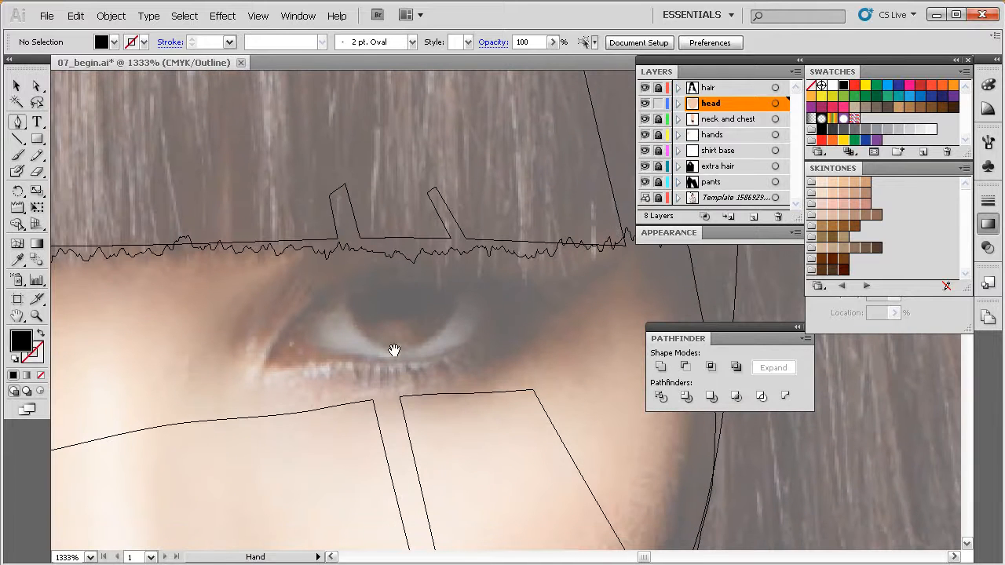
scroll(461, 352, "down", 1)
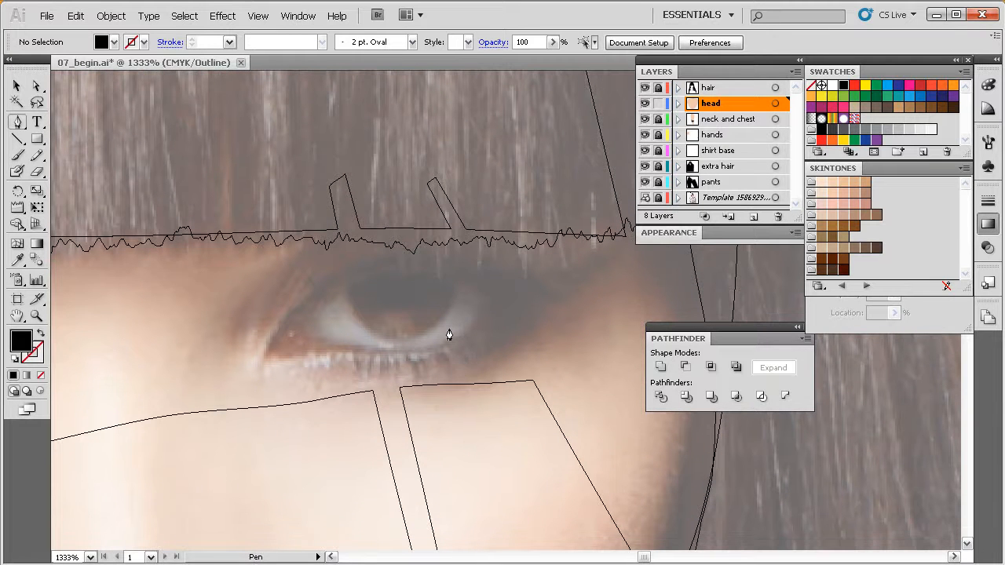
scroll(453, 318, "down", 1)
left_click_drag(399, 313, 387, 298)
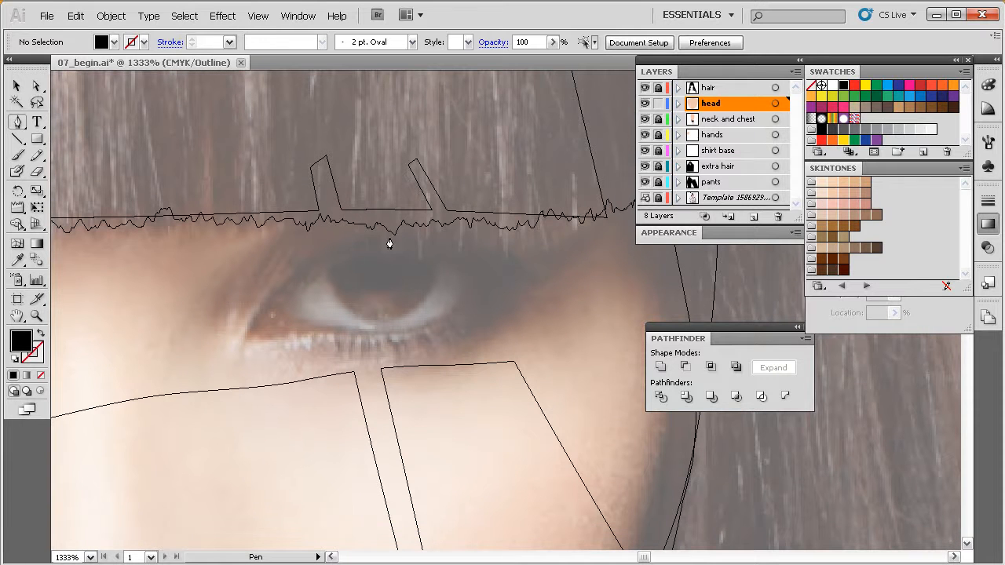
key("space")
scroll(397, 322, "up", 2)
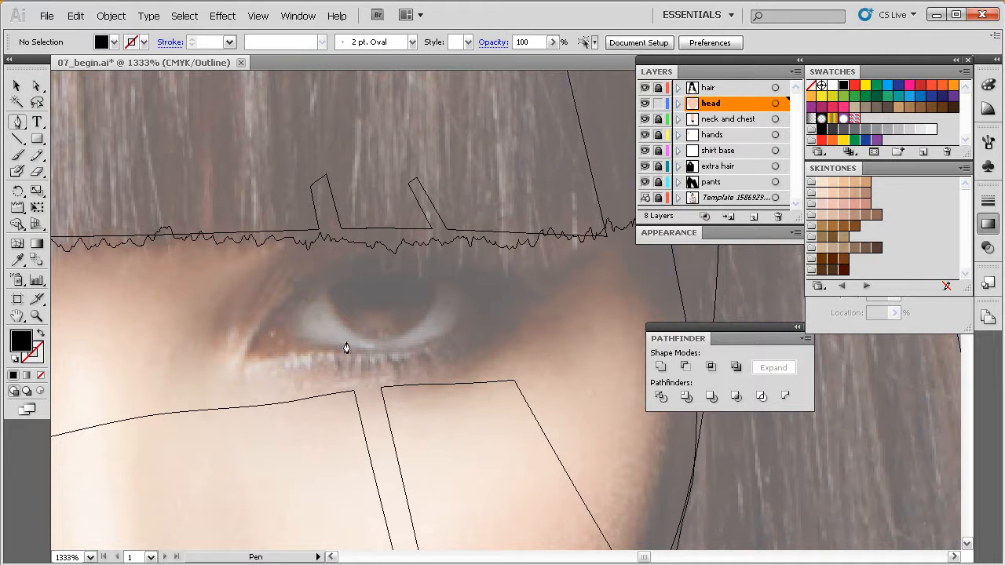
scroll(349, 340, "right", 1)
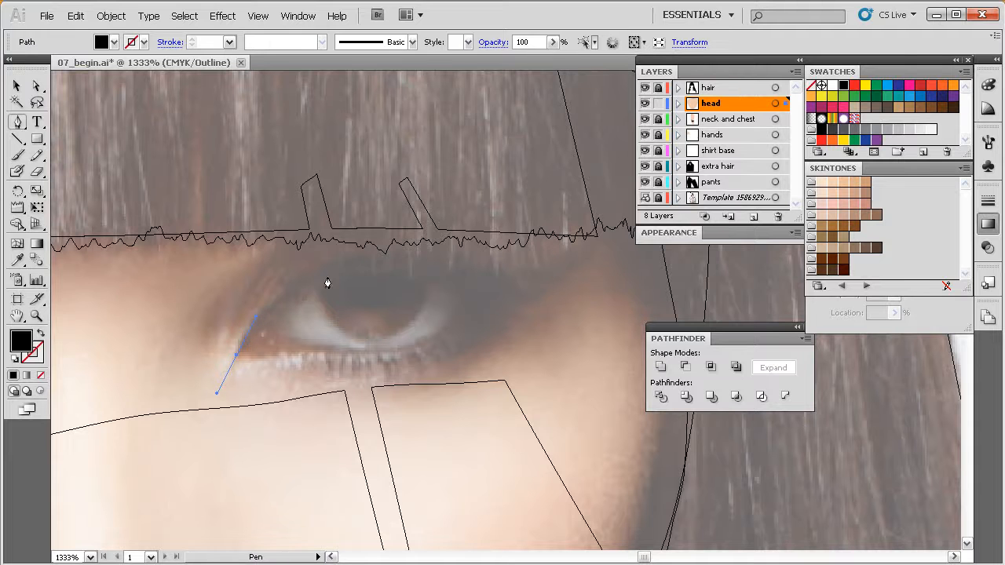
left_click_drag(331, 307, 311, 330)
left_click_drag(447, 348, 429, 348)
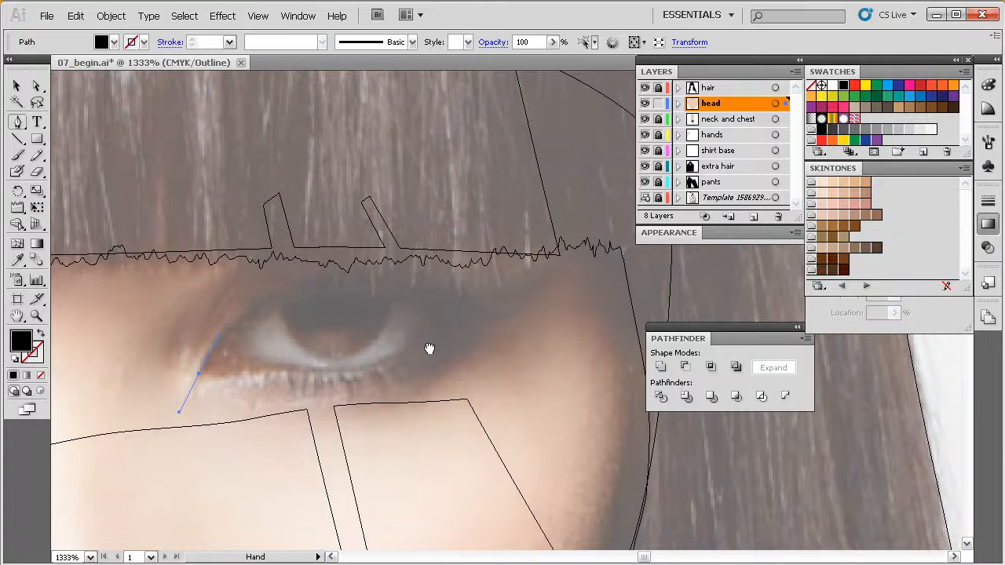
Extend the path in a curve over the upper eyelid to the outer corner, and raise the first anchor's direction handle to fit the lid.
left_click_drag(565, 202, 199, 464)
left_click_drag(417, 381, 342, 400)
key("space")
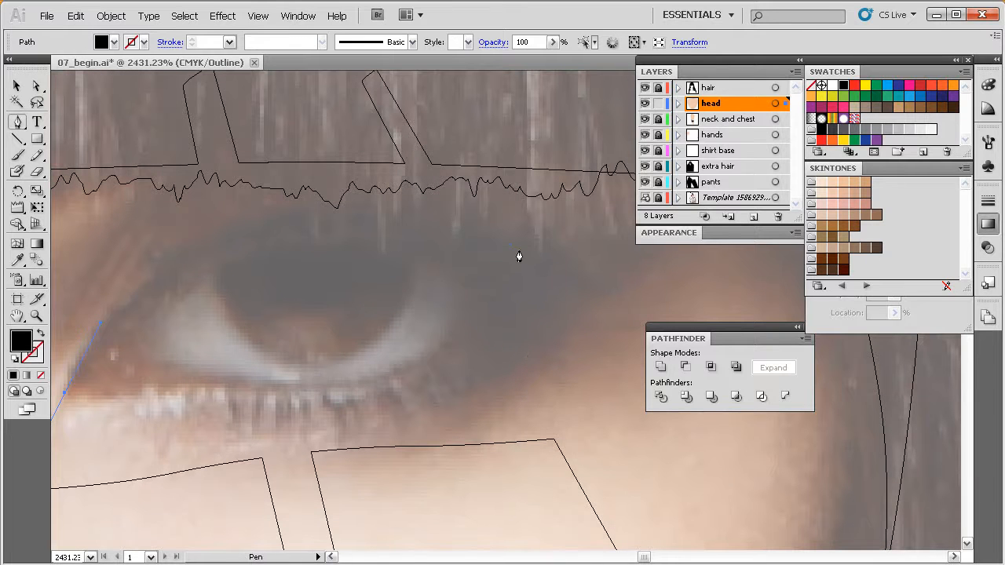
left_click_drag(628, 336, 694, 357)
key("a")
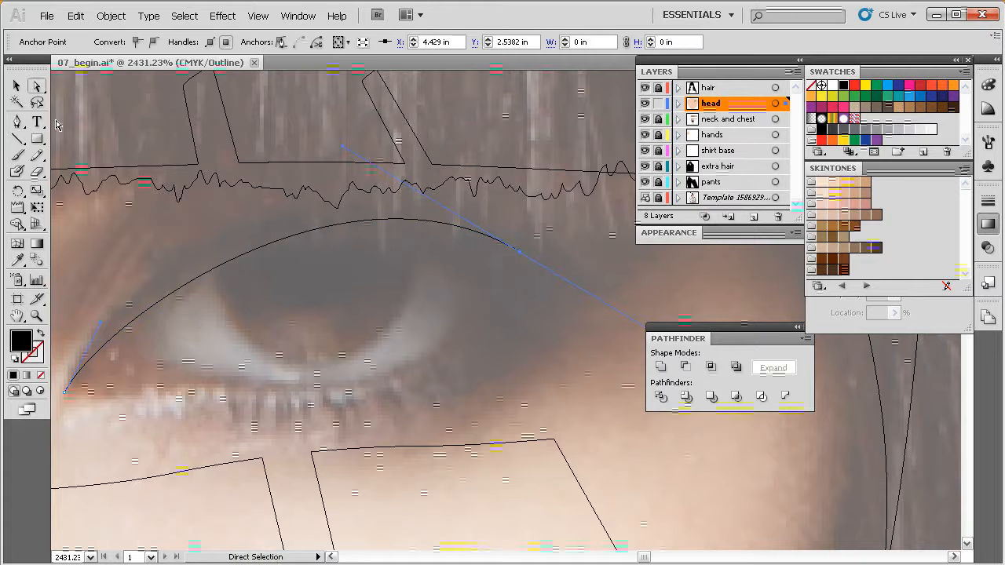
left_click_drag(102, 323, 114, 268)
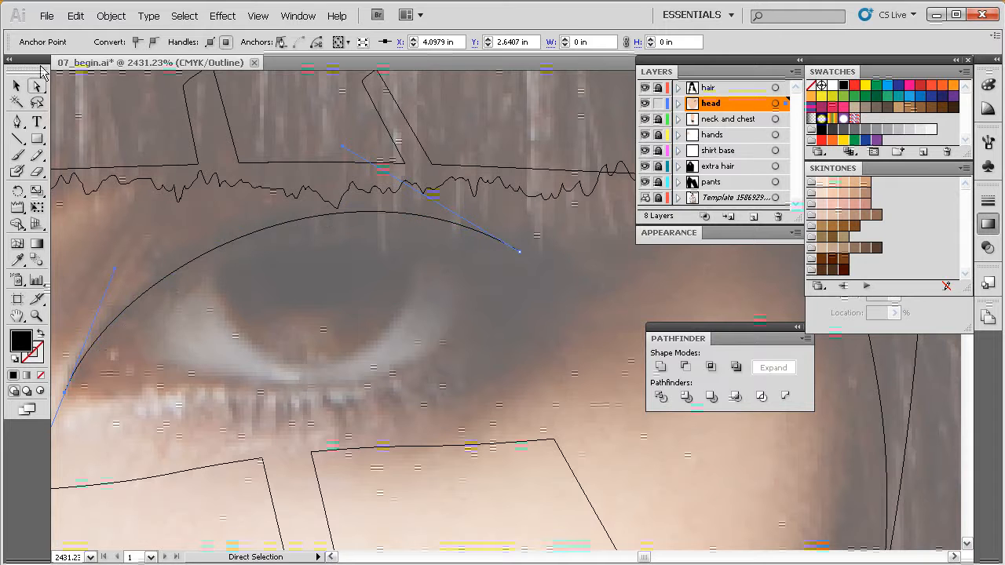
Resume the eyelid path from its end anchor with the Pen tool and adjust that anchor's outgoing direction handle.
left_click(17, 121)
left_click_drag(519, 253, 556, 273)
left_click_drag(607, 297, 706, 337)
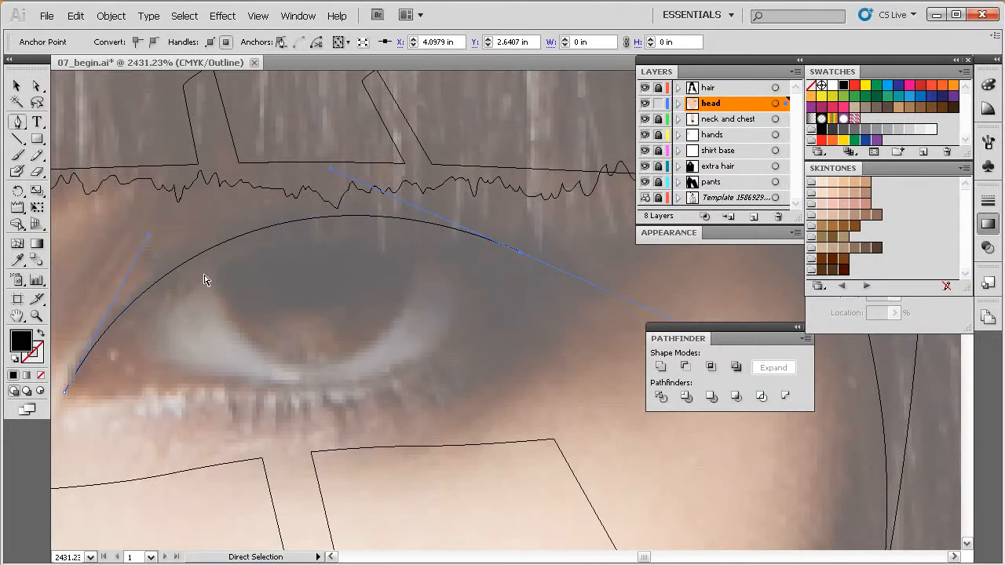
left_click_drag(525, 340, 392, 325)
left_click_drag(571, 333, 515, 315)
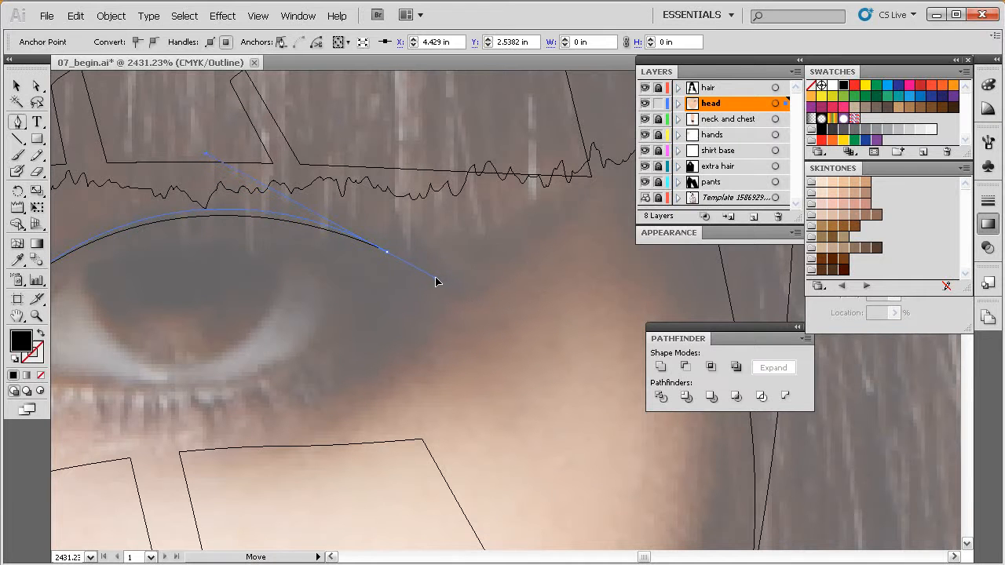
Extend the path to a pointed tip beyond the eye's outer corner, with its outgoing handle angled down toward the lower lashes.
mouse_move(407, 336)
left_mouse_down()
mouse_move(492, 338)
mouse_move(410, 319)
left_mouse_up()
left_click(496, 342, "ctrl+alt")
left_click(496, 342, "ctrl+alt")
left_click_drag(254, 268, 247, 268)
left_click_drag(514, 322, 465, 319)
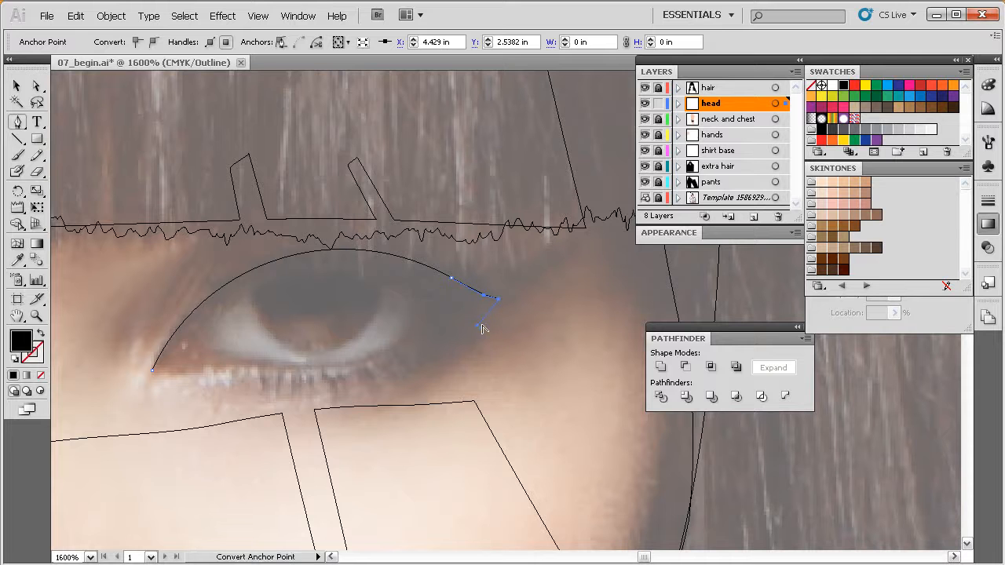
left_click_drag(460, 352, 480, 332)
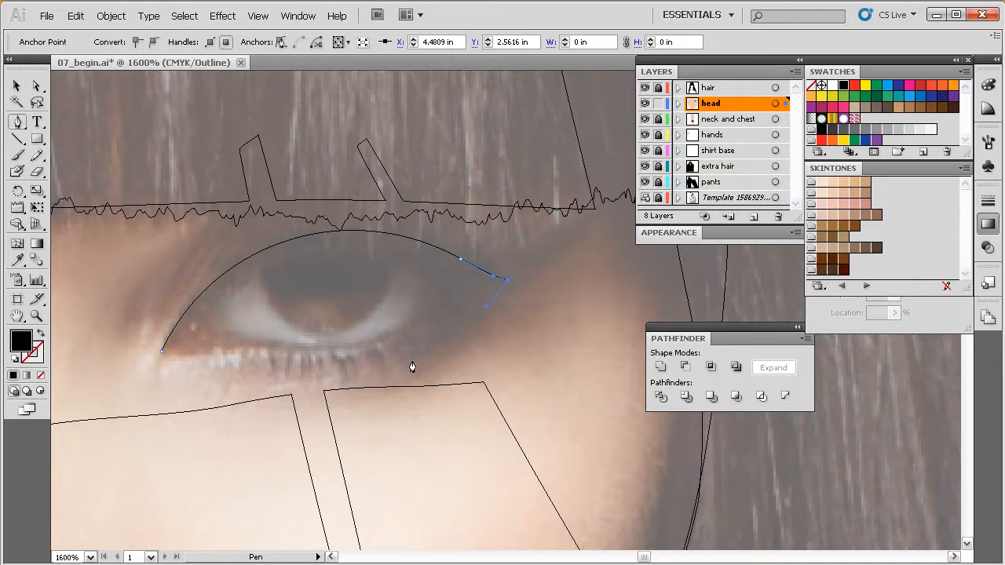
Adjust the outer tip's downward handle and curve the path down to an anchor beneath the outer lower lashes.
left_click(328, 381)
key("ctrl+z")
left_click_drag(486, 307, 489, 316)
key("ctrl+space")
left_click_drag(545, 231, 192, 474)
key("space")
left_click_drag(436, 392, 282, 396)
key("ctrl+alt+space")
left_click(455, 357)
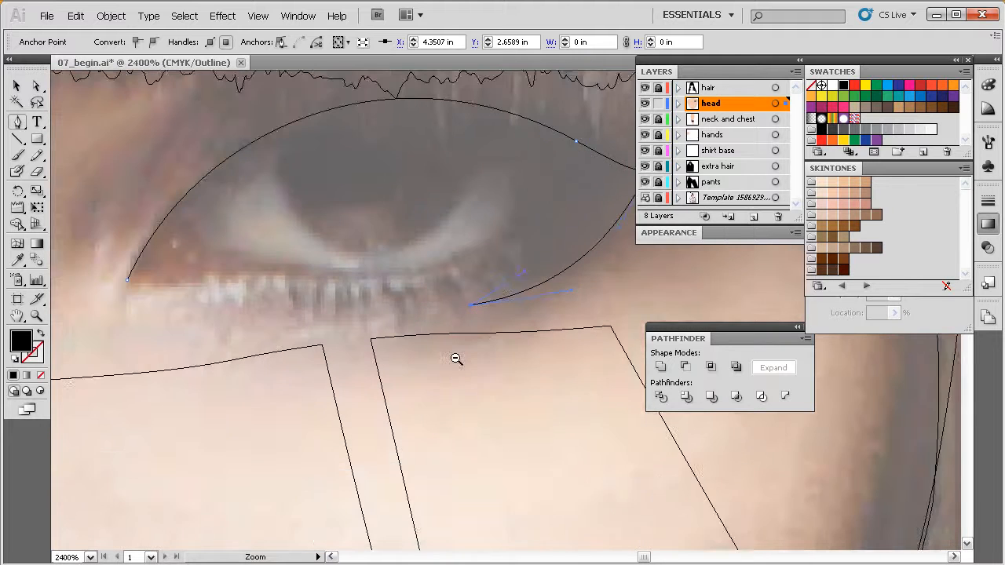
left_click_drag(478, 342, 404, 391)
left_click_drag(460, 329, 371, 358)
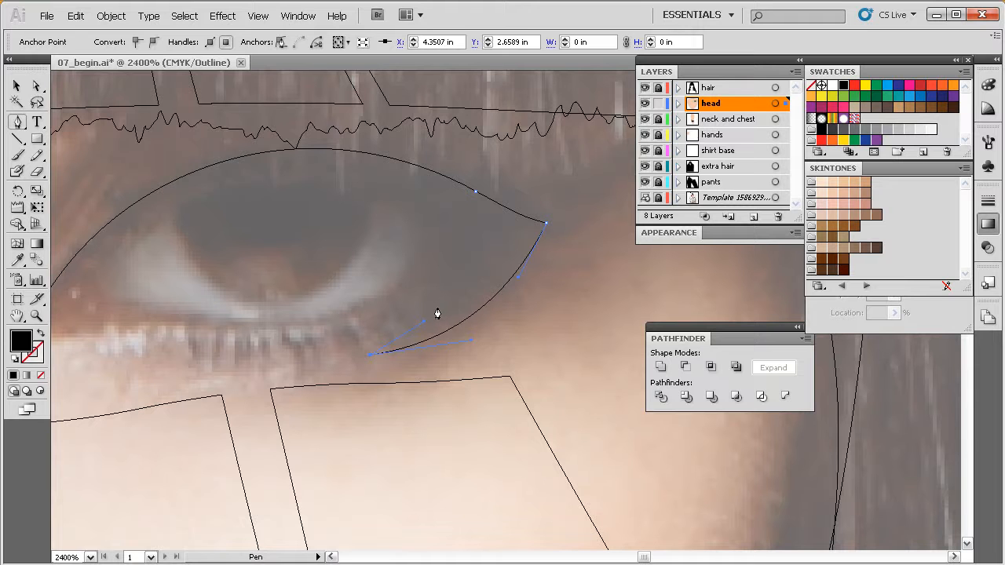
Turn the path back in a rounded notch and extend it along the lower lash line to the middle of the lower lid.
left_click_drag(422, 321, 448, 306)
left_click_drag(403, 309, 408, 311)
left_click_drag(215, 321, 329, 316)
left_click_drag(433, 274, 419, 287)
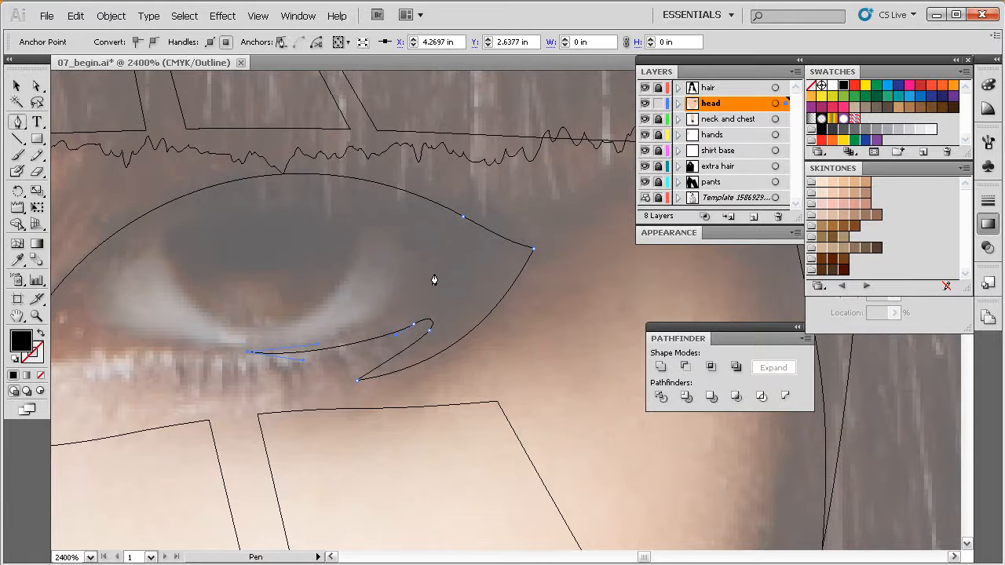
Curve the path back along the lower lid to the eye opening's outer corner and make that anchor a corner point.
left_click_drag(439, 274, 446, 266)
left_click_drag(479, 220, 472, 227)
left_click_drag(480, 217, 480, 215)
left_click_drag(317, 343, 324, 345)
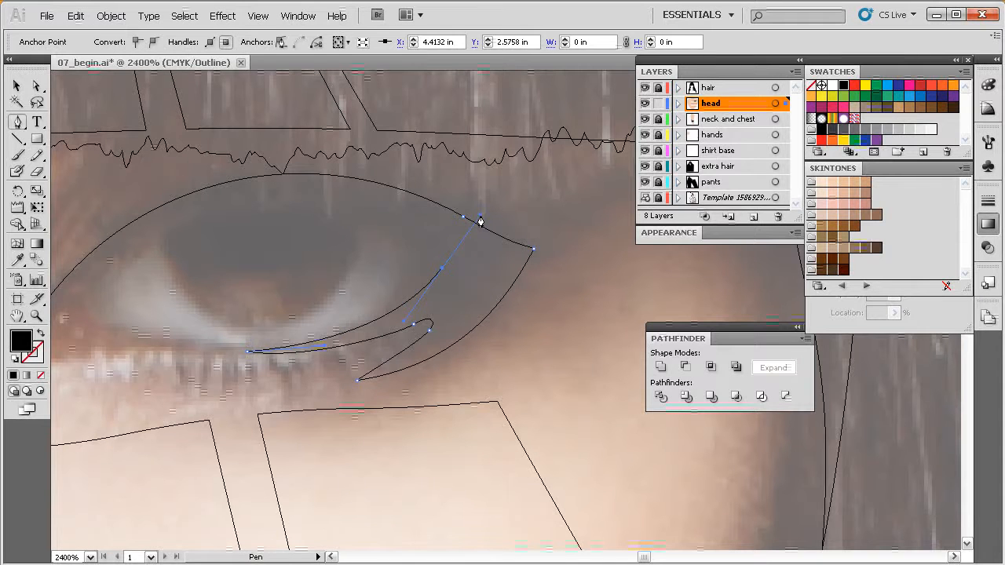
left_click_drag(480, 221, 461, 219)
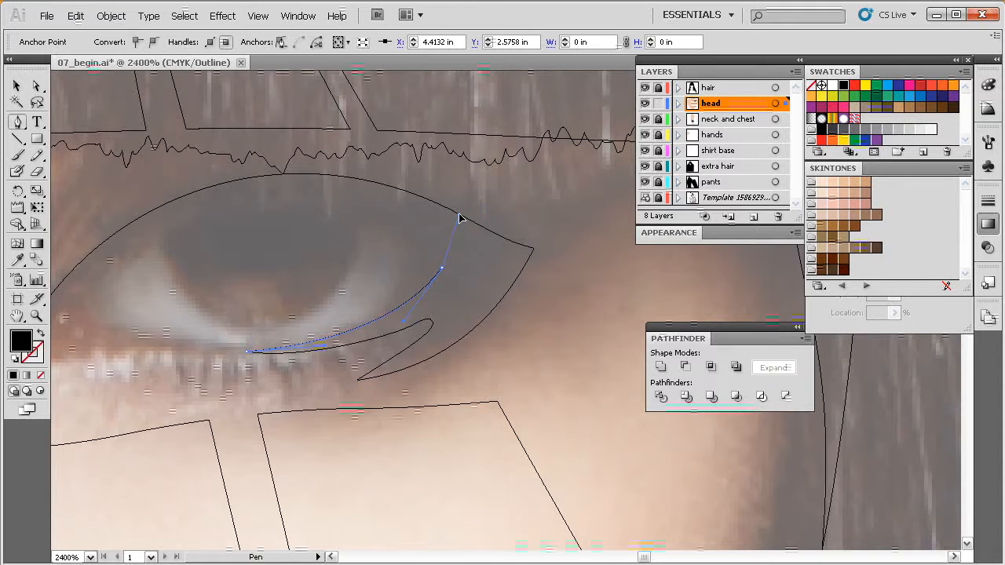
left_click(417, 244, "ctrl")
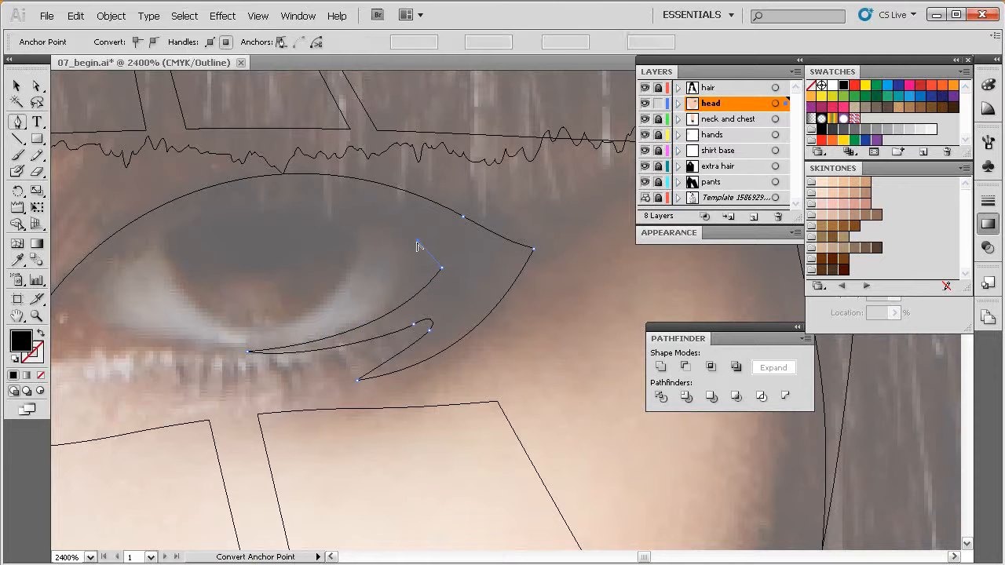
Curve the outline's inner edge over the iris with a smooth anchor and close the path at the eye's inner corner.
left_click_drag(325, 298, 396, 297)
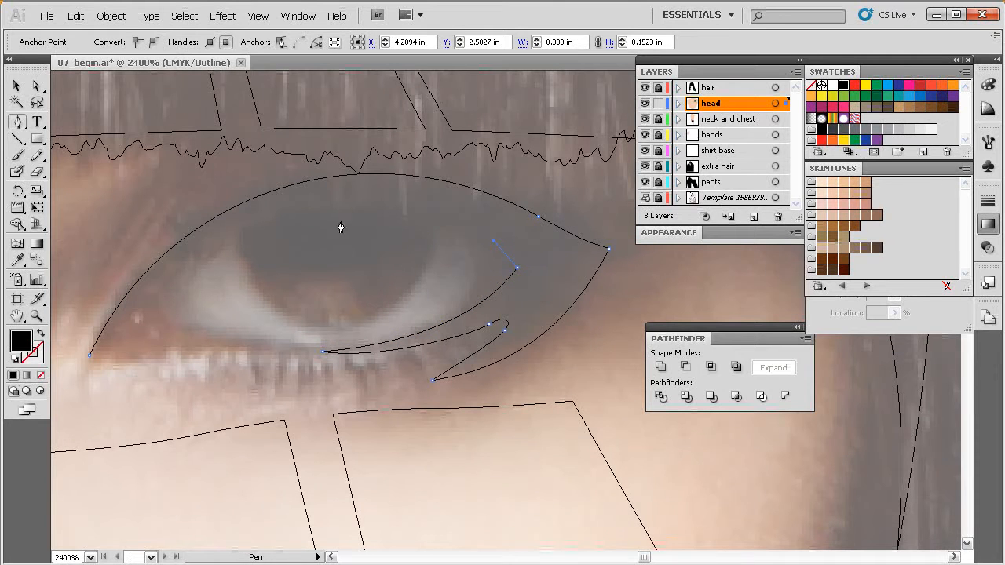
left_click(306, 210)
left_click_drag(240, 229, 206, 241)
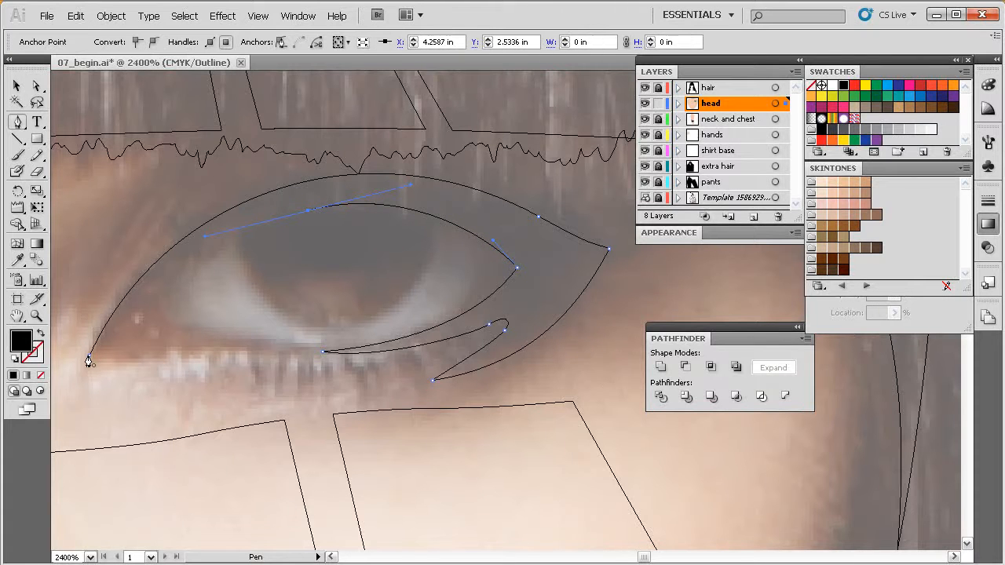
left_click_drag(89, 362, 52, 428)
key("ctrl+z")
left_click(90, 359, "ctrl")
scroll(275, 283, "left", 2)
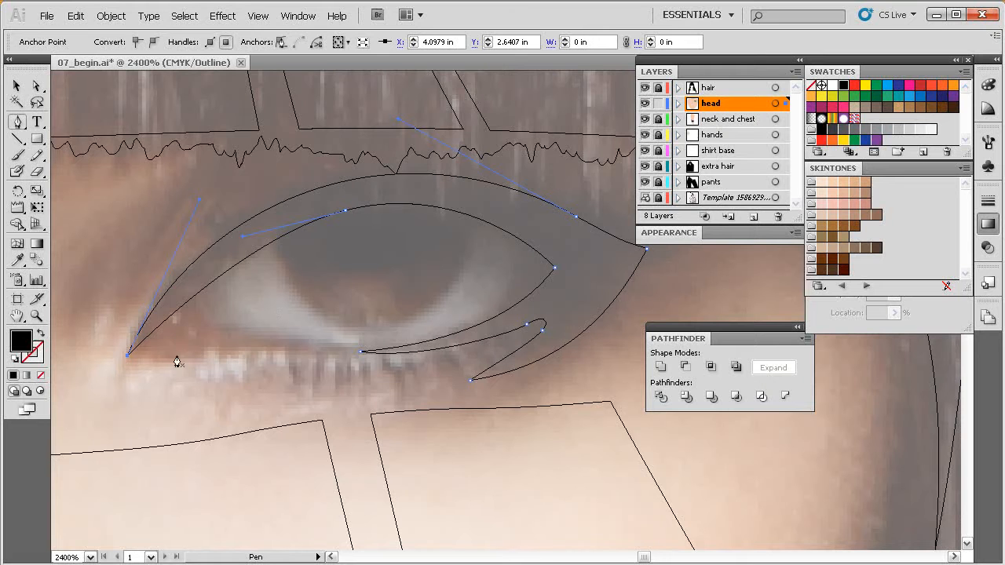
Reshape both curves meeting at the eye's inner corner with the Convert Anchor Point tool so the outline tapers to a thin point.
key("shift+c")
left_click_drag(380, 271, 429, 246)
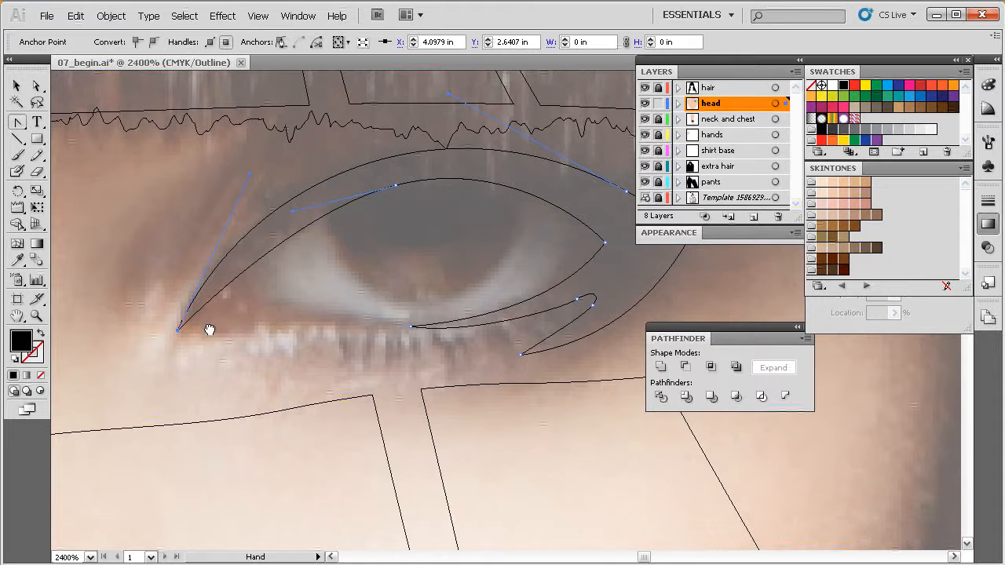
left_click_drag(177, 334, 255, 168)
left_click_drag(101, 493, 282, 230)
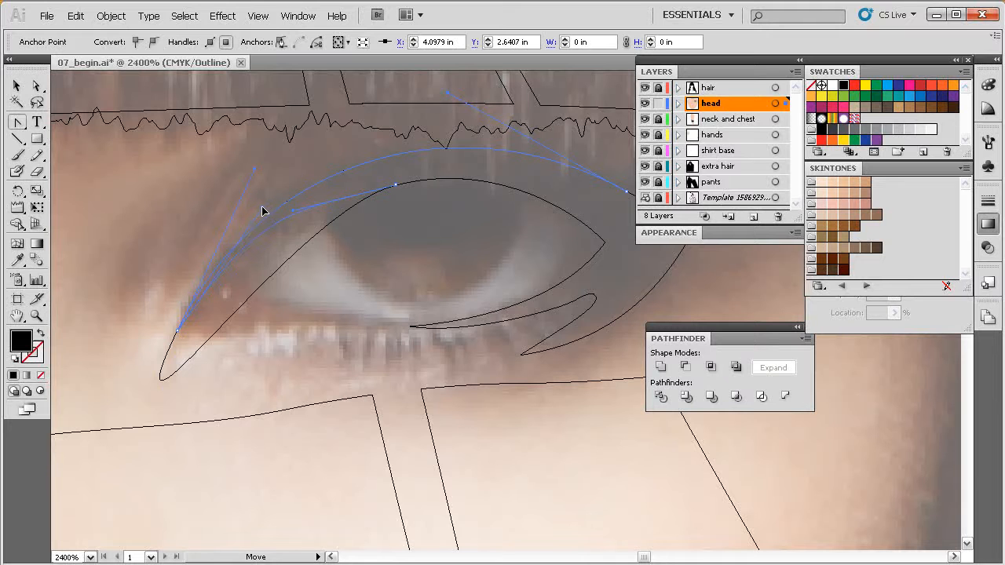
left_click_drag(262, 212, 263, 212)
Use Direct Selection to move the upper anchor of the outline's inner edge slightly and reshape its direction handles.
key("a")
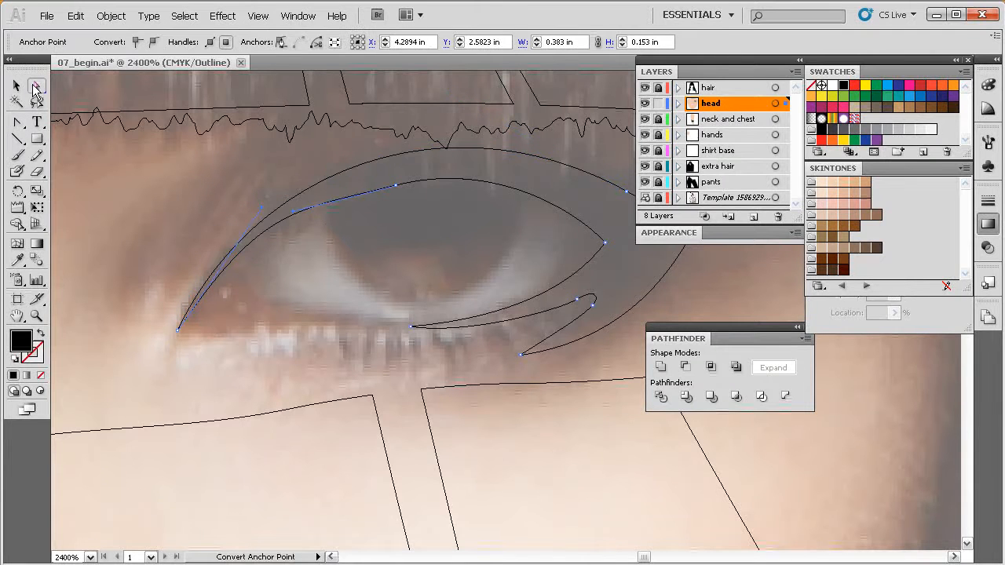
left_click_drag(397, 189, 402, 185)
left_click_drag(263, 213, 323, 200)
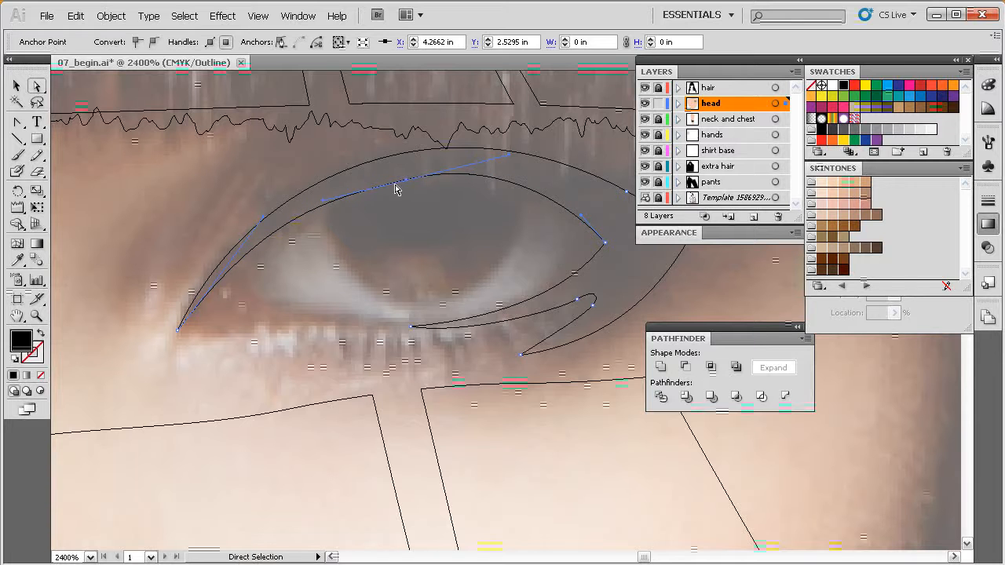
left_click_drag(509, 156, 486, 165)
Nudge the inner edge's upper anchor again, flatten its handle to follow the lid, and deselect the outline.
left_click_drag(418, 248, 382, 273)
left_click(387, 278, "ctrl+alt")
left_click_drag(444, 298, 258, 262)
left_click_drag(550, 163, 147, 415)
left_click_drag(430, 267, 354, 286)
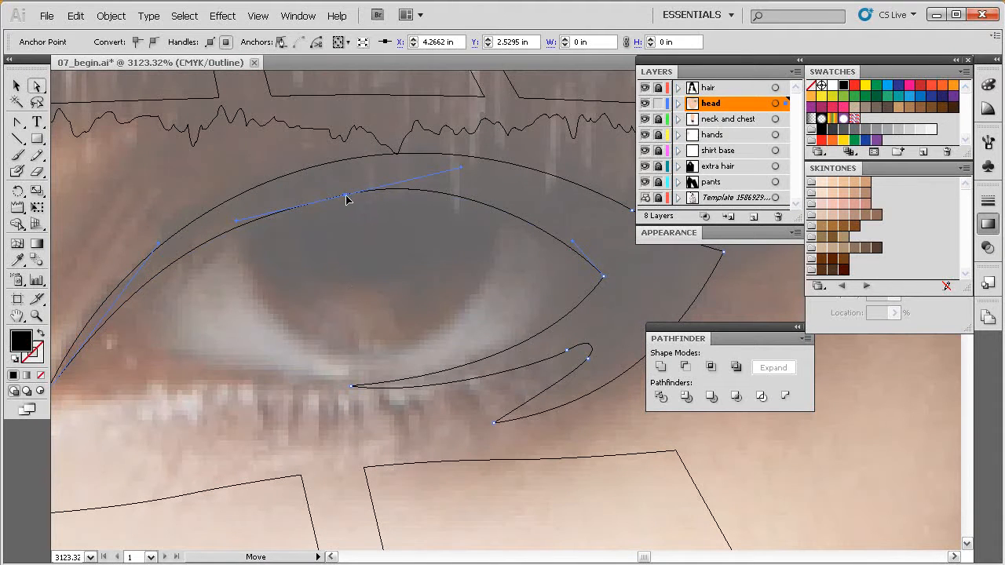
left_click_drag(470, 170, 465, 179)
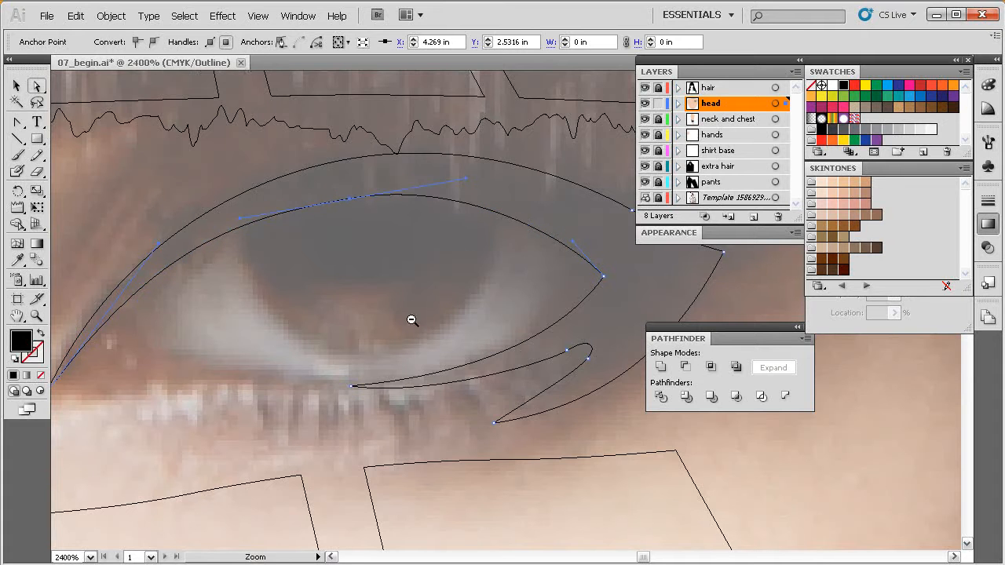
left_click(411, 321, "ctrl+alt")
left_click(413, 322, "ctrl+alt")
left_click(414, 321, "ctrl+alt")
left_click(432, 341)
Narrow the lower lash notch by moving its rounded end inward and raising the lower lash tip.
left_click_drag(509, 363, 299, 348)
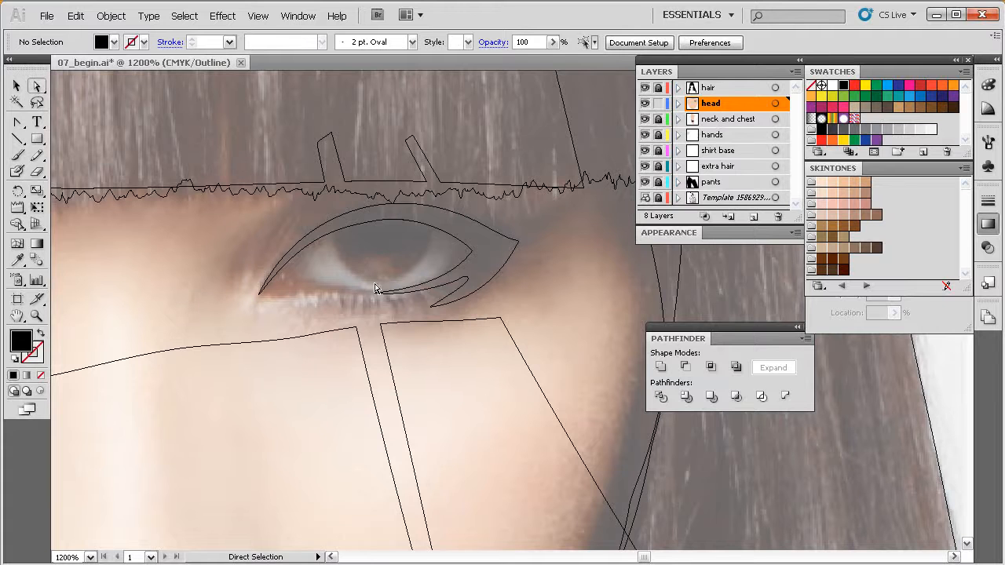
left_click_drag(473, 299, 455, 298)
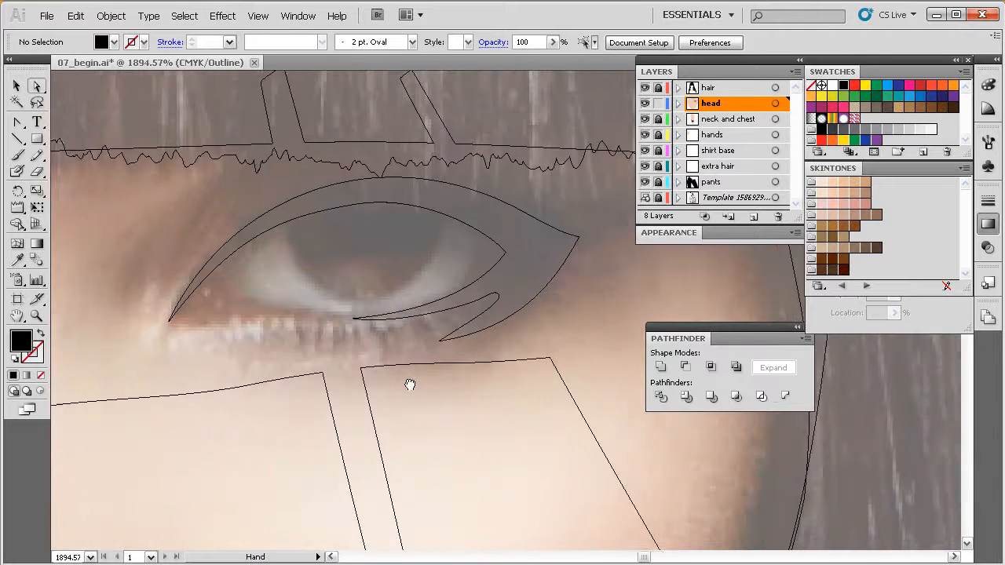
left_click_drag(411, 384, 399, 387)
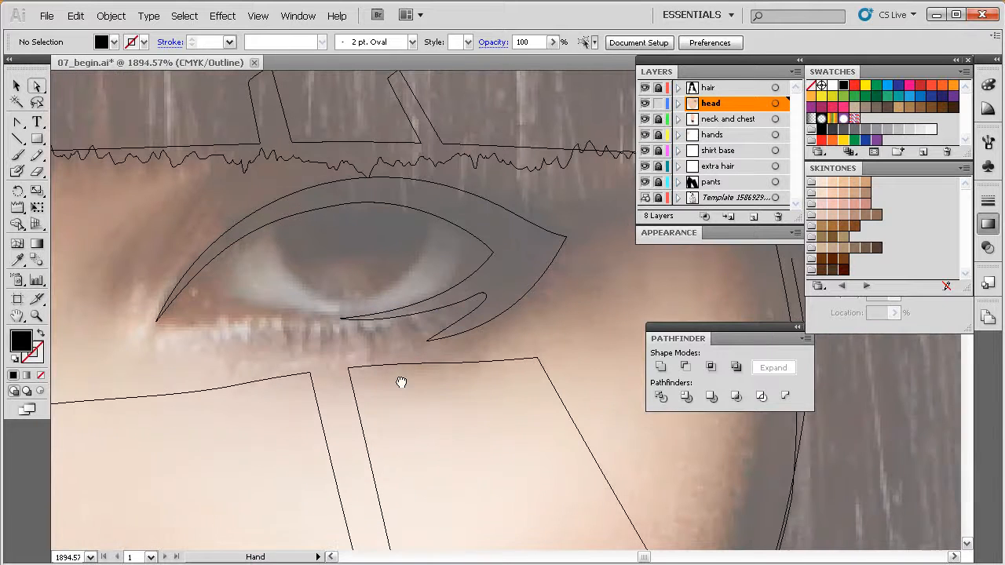
left_click(483, 296)
left_click(428, 339)
left_click(481, 298)
left_click(476, 296)
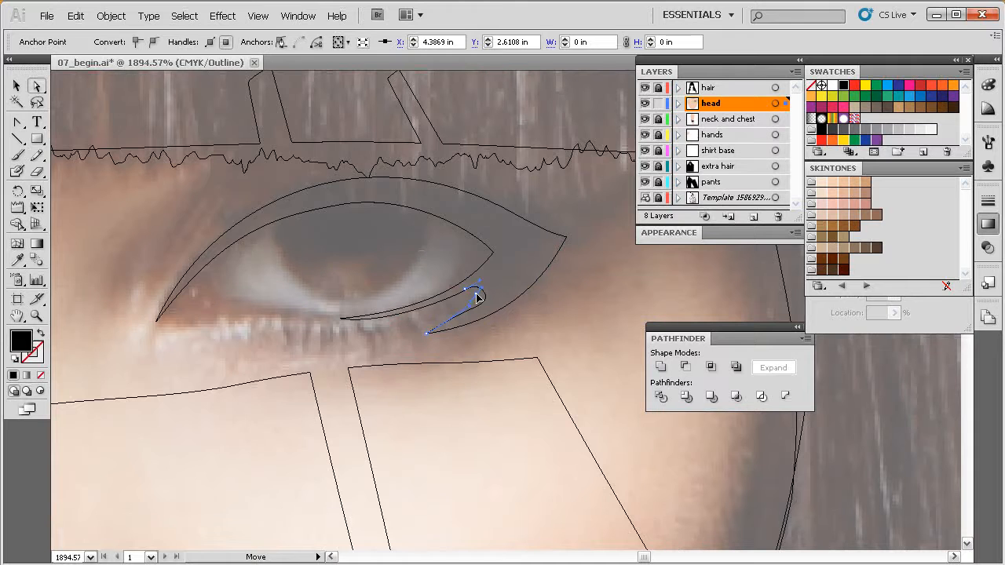
left_click(427, 330)
left_click(424, 329)
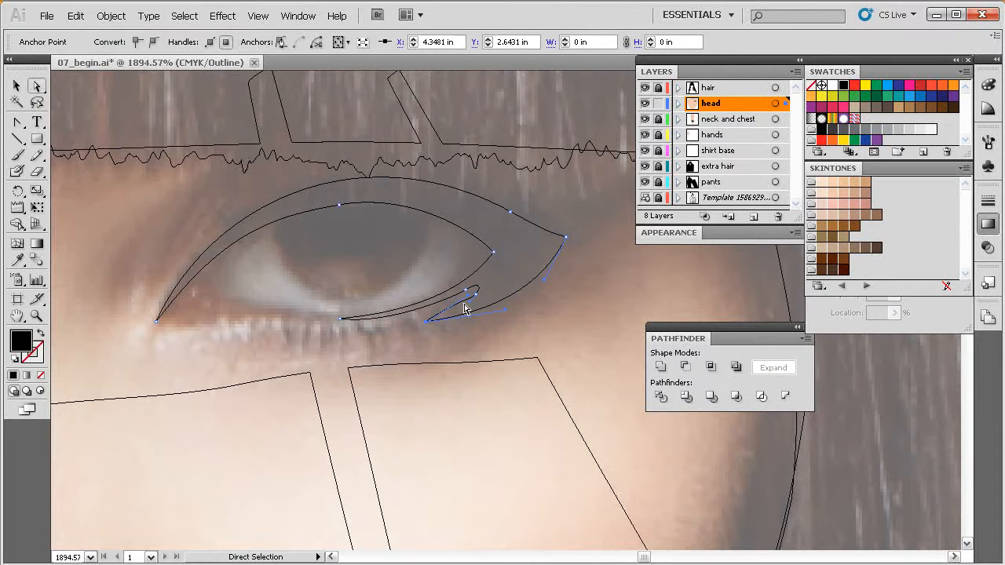
Refine the lower lash tip's position and the direction handles around the notch to smooth both curves.
left_click_drag(468, 303, 457, 313)
left_click(478, 305)
left_click(476, 295)
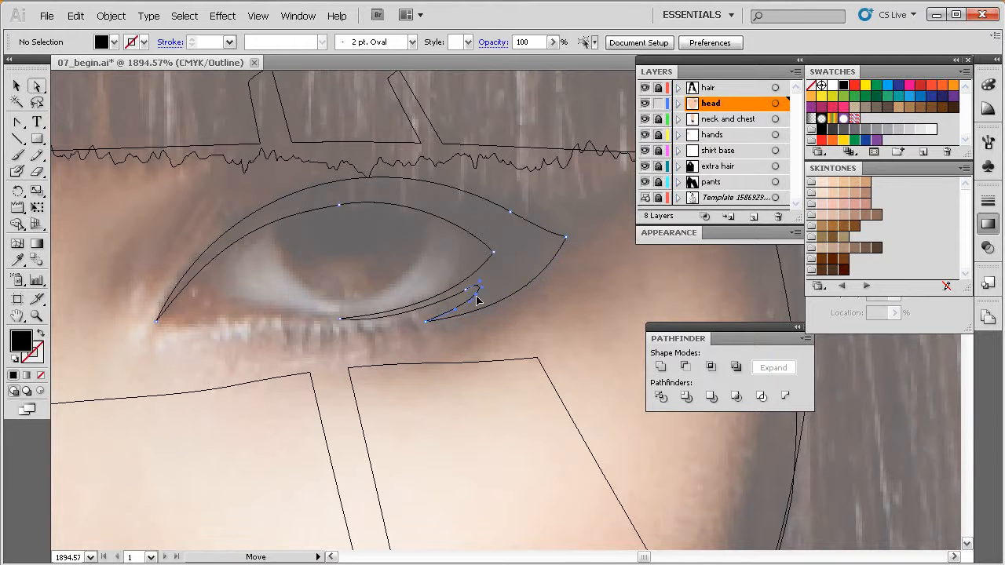
left_click_drag(475, 297, 474, 294)
left_click_drag(426, 322, 516, 314)
Move the eye opening's outer corner anchor slightly inward and up, adjust its upper handle, and deselect the outline.
mouse_move(447, 352)
left_mouse_down()
mouse_move(457, 352)
mouse_move(437, 352)
left_mouse_up()
key("ctrl+minus")
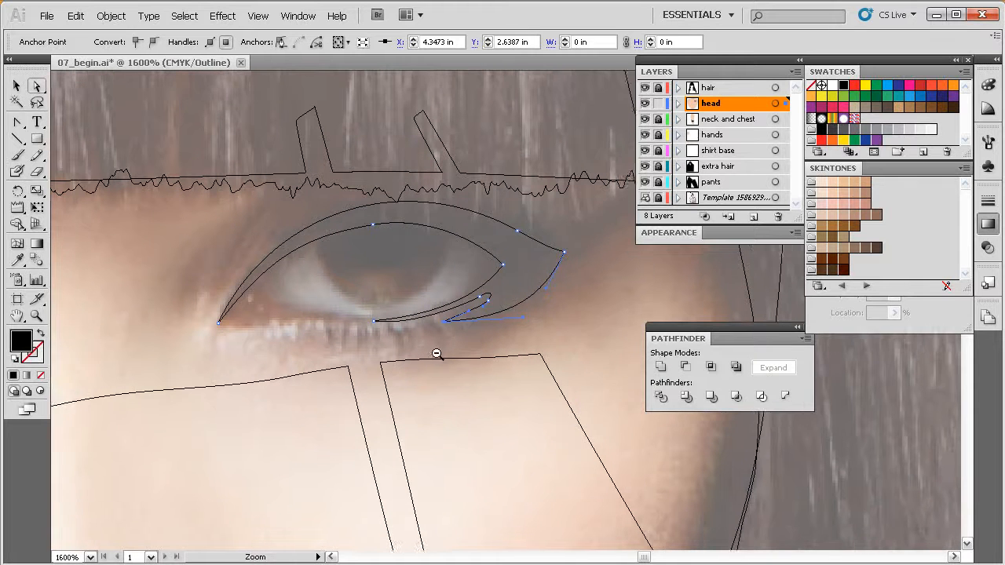
key("ctrl+minus")
left_click_drag(503, 327, 415, 366)
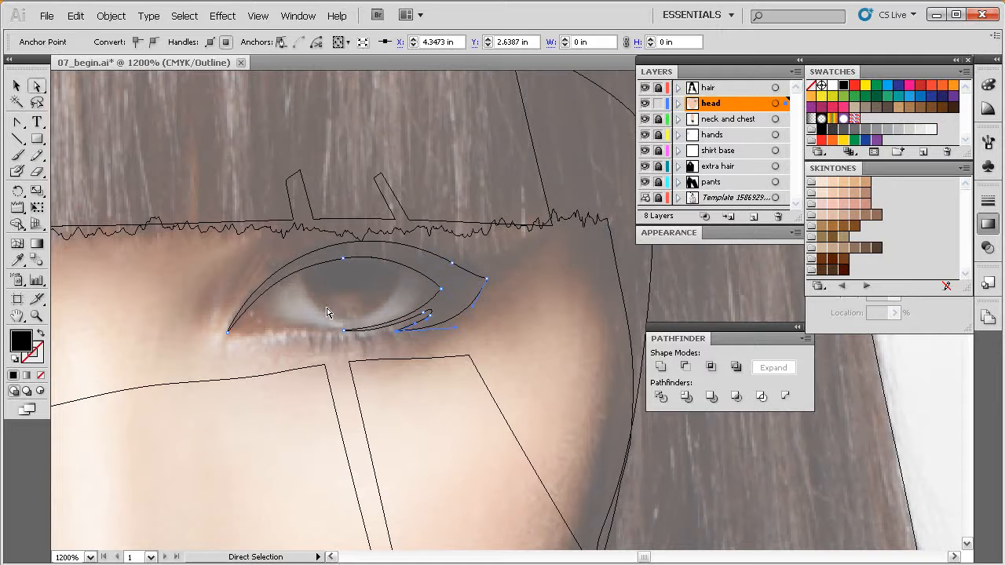
left_click(442, 293)
left_click(441, 290)
left_click(426, 280)
left_click(432, 280)
mouse_move(434, 284)
left_mouse_down()
mouse_move(421, 316)
mouse_move(436, 283)
left_mouse_up()
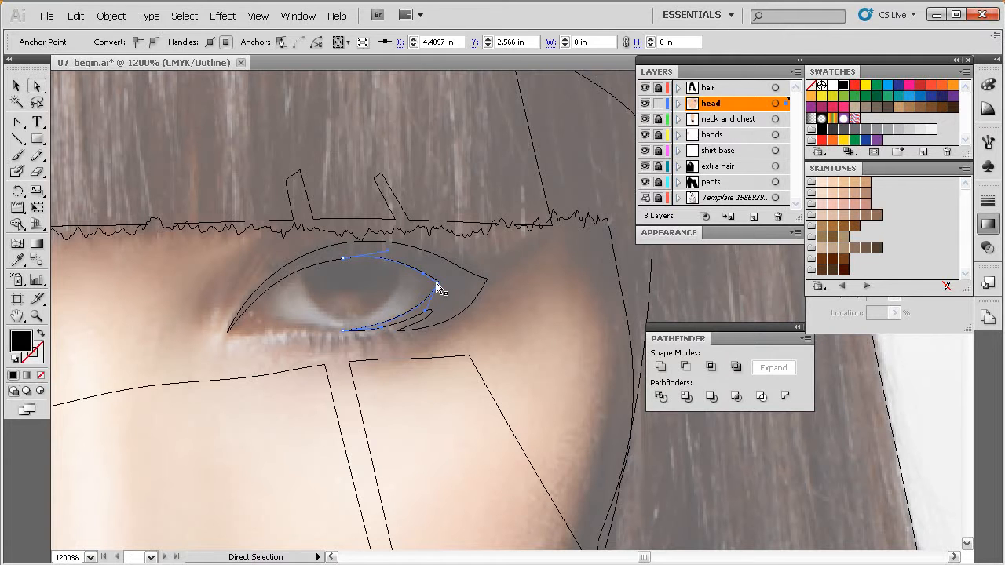
left_click(438, 350)
Start a new Pen path for the white of the eye on the upper lid and trace it down around the inner corner.
key("p")
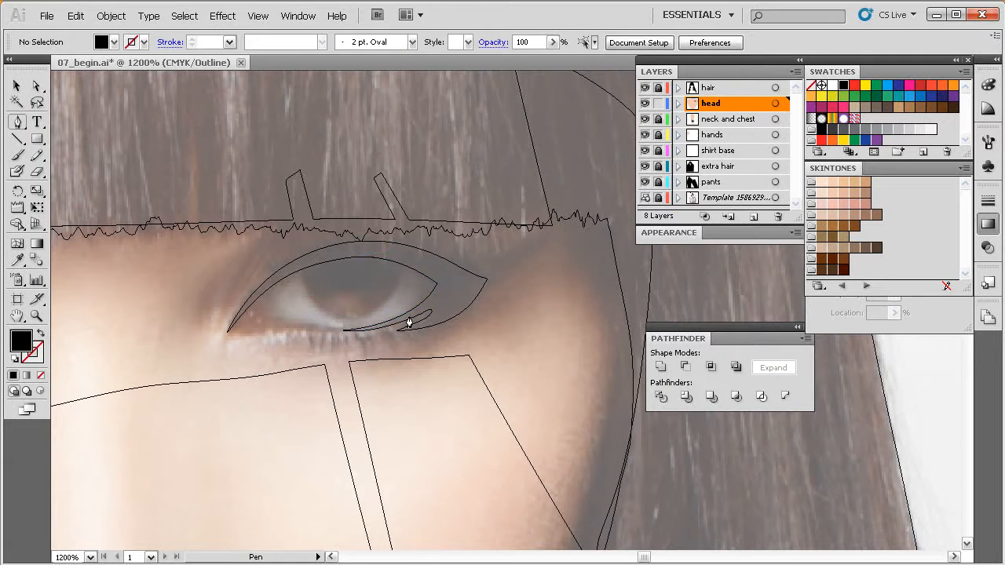
left_click_drag(541, 193, 191, 437)
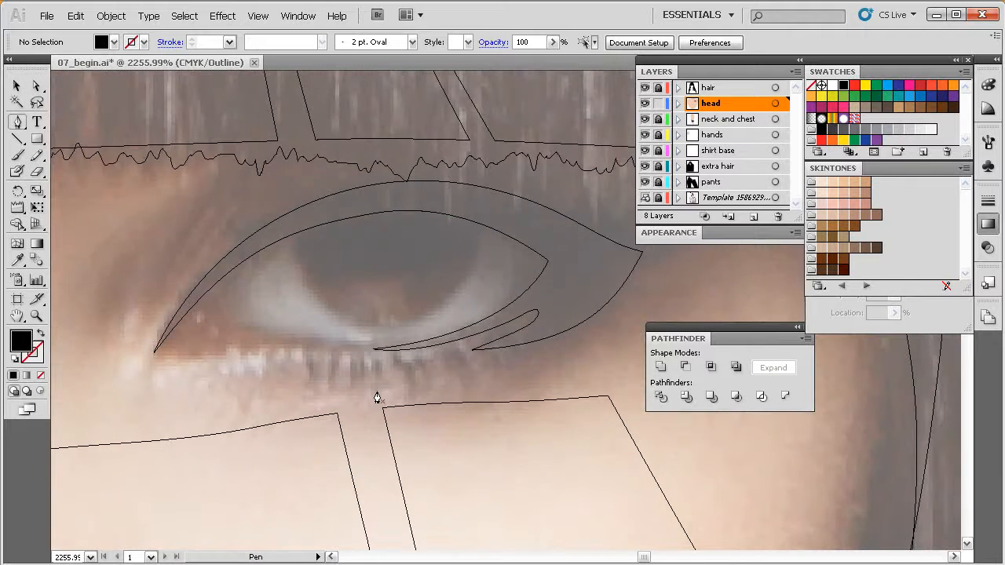
key("space")
left_click(286, 236)
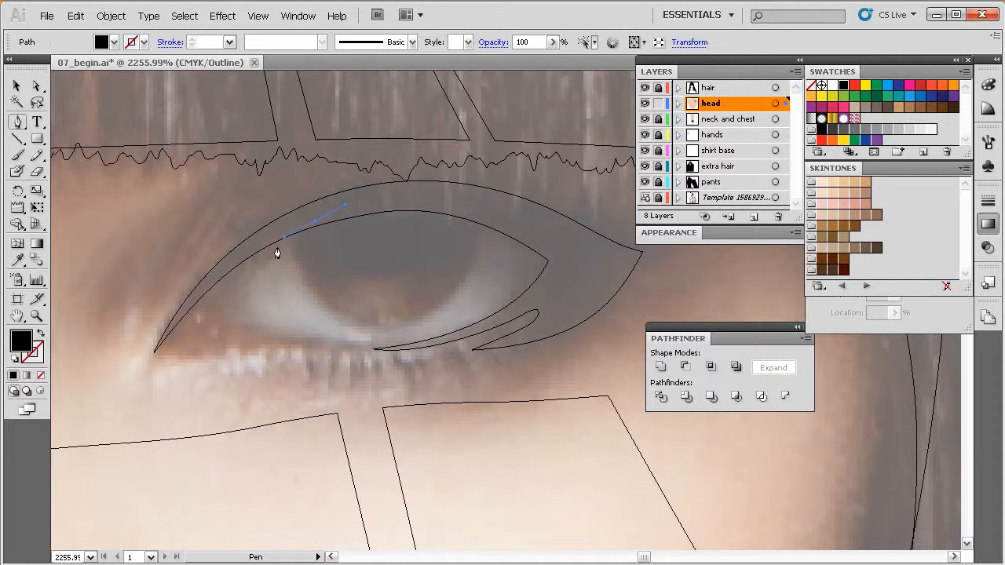
left_click(223, 292)
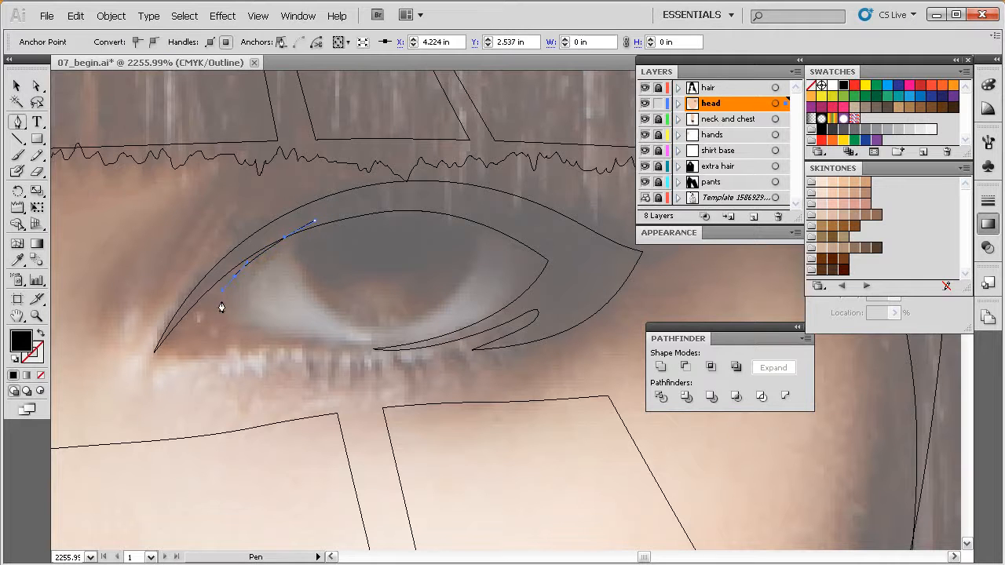
left_click(221, 312)
left_click(230, 329)
Continue the eye-white path along the lower lid to the outer corner and angle that anchor's outgoing handle toward the upper lid.
left_click_drag(436, 336, 493, 321)
left_click_drag(493, 323, 496, 318)
left_click(538, 262)
left_click(508, 232)
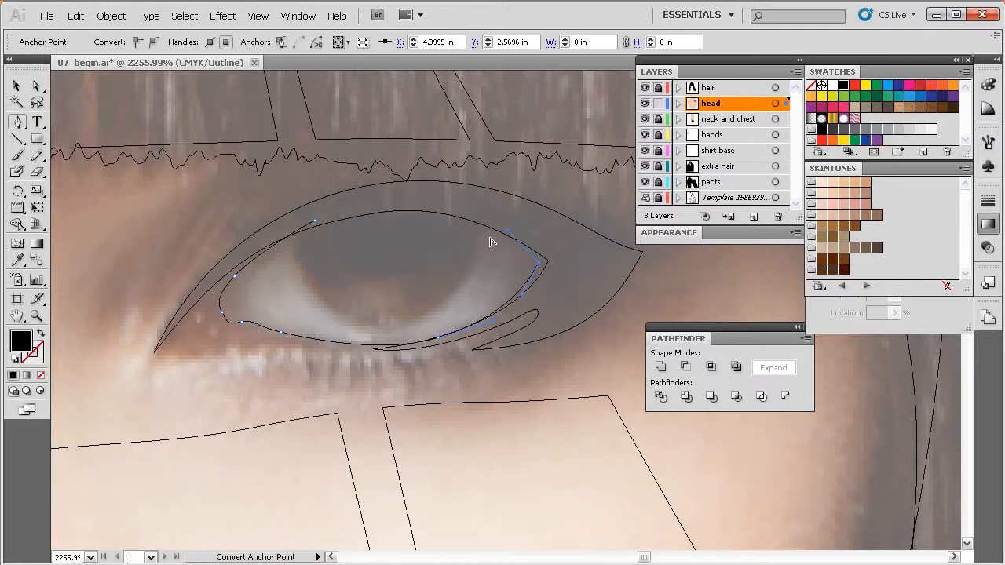
Close the eye-white path with a curve along the upper lid and activate Direct Selection.
left_click_drag(359, 209, 325, 218)
key("alt")
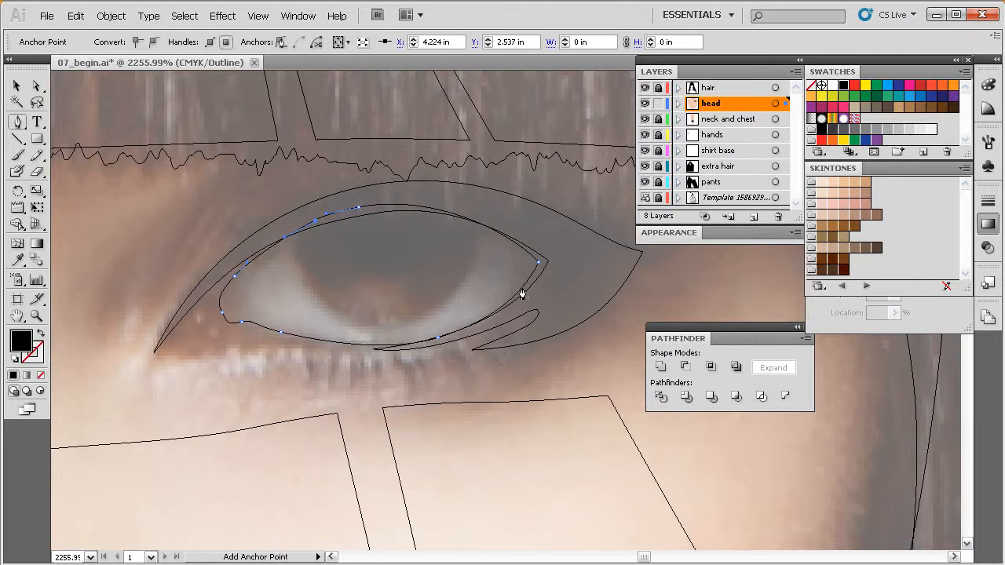
key("a")
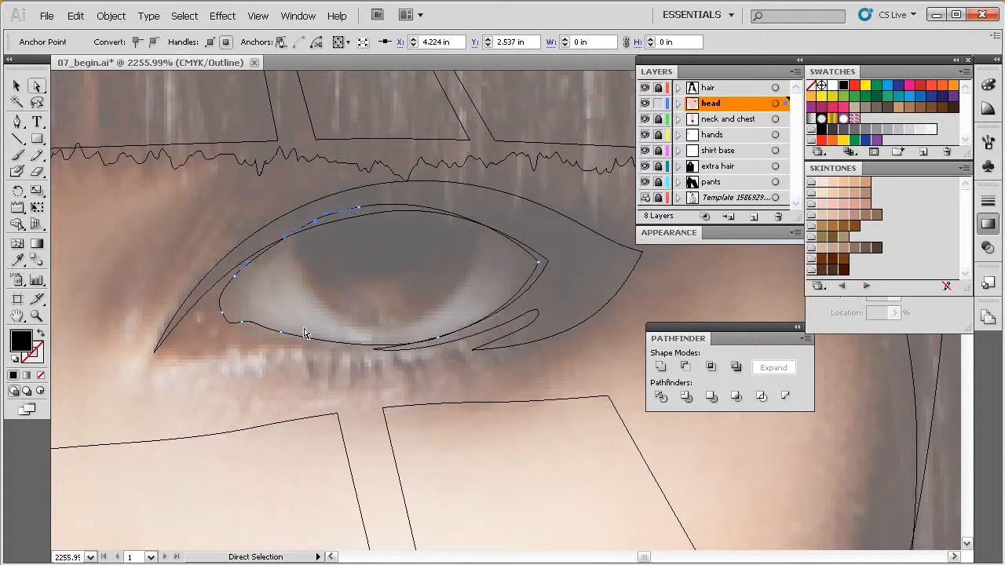
Reshape the eye-white path around the inner corner by adjusting the handles of its lower corner anchors into a rounder curve.
left_click(241, 322)
key("ctrl+space")
left_click_drag(548, 214, 193, 366)
left_click_drag(301, 344, 338, 344)
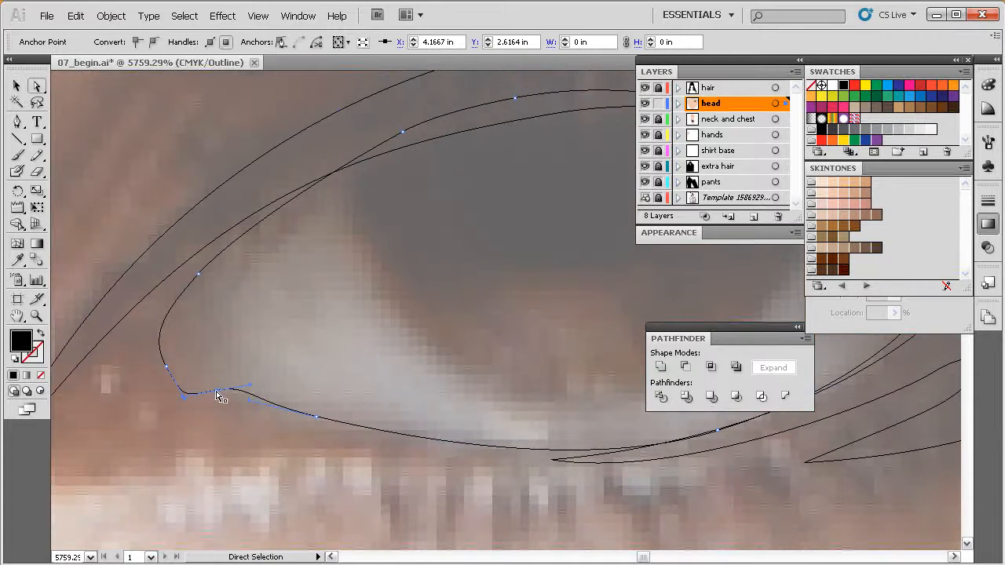
left_click_drag(186, 402, 240, 388)
left_click_drag(172, 377, 157, 348)
Adjust the lower-lid curve beside the inner corner of the eye-white path to follow the photo.
key("space")
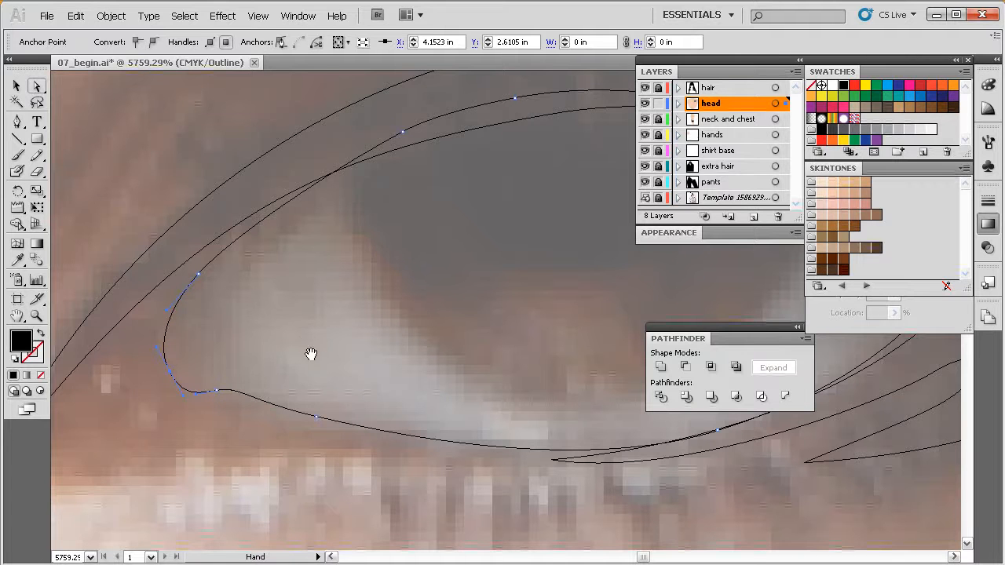
left_click(325, 372, "ctrl+alt")
left_click(328, 372, "ctrl+alt")
left_click_drag(479, 294, 315, 336)
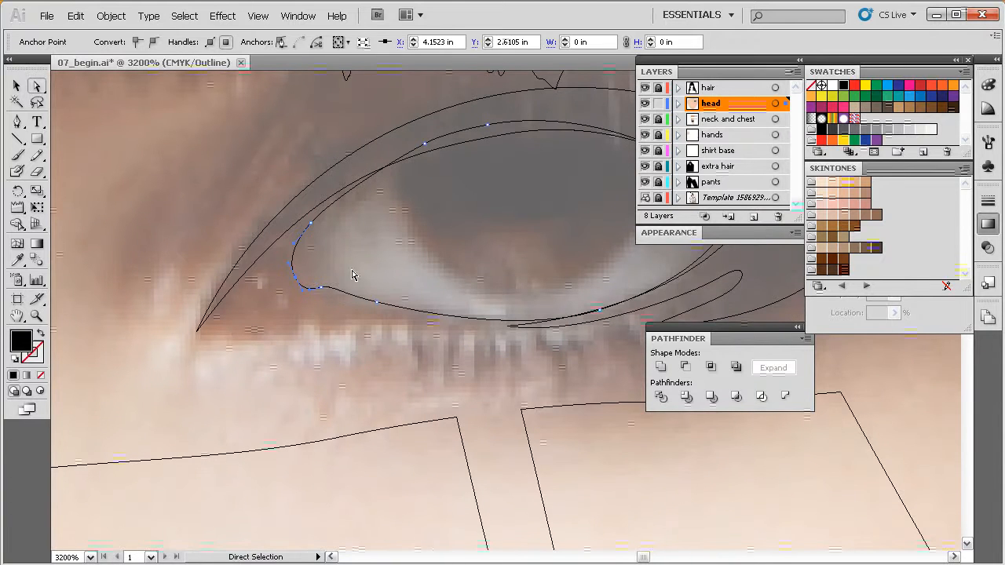
left_click(383, 309, "ctrl")
left_click_drag(432, 289, 408, 281)
left_click_drag(497, 304, 357, 311)
key("ctrl+minus")
key("ctrl+minus")
key("ctrl+minus")
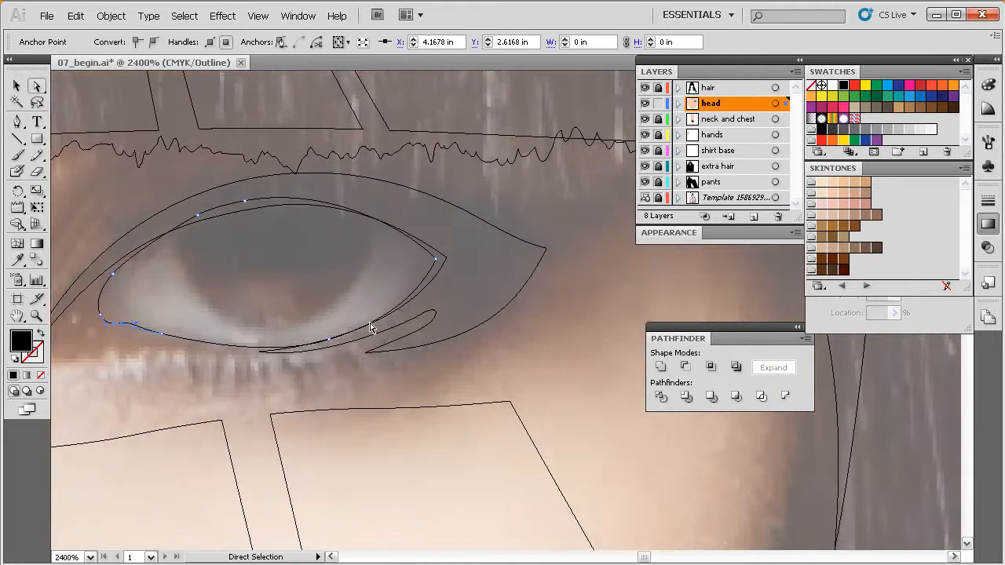
Move the outer corner anchor of the lash outline's inner opening onto the outer corner of the eye-white path.
key("v")
key("a")
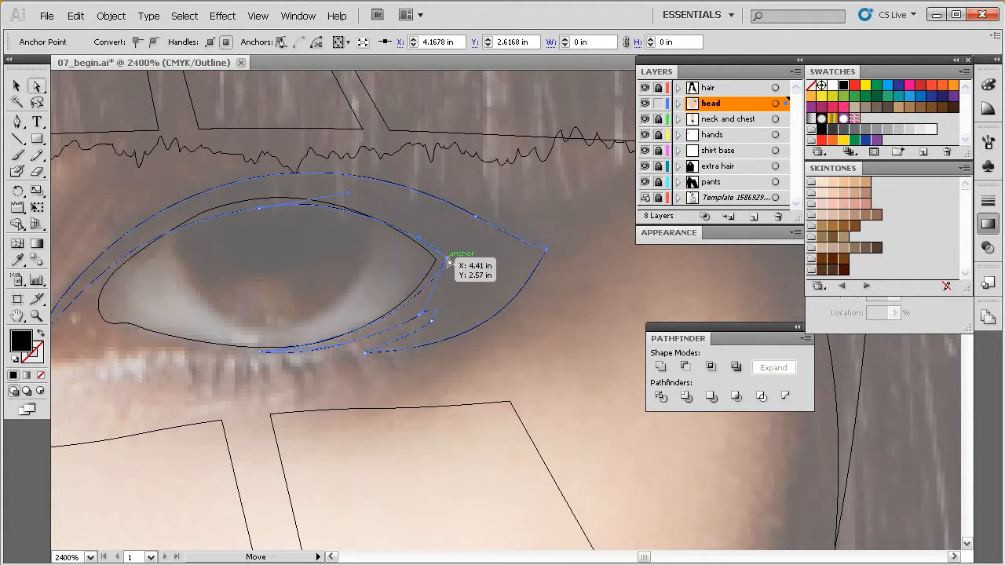
left_click(442, 261)
left_click_drag(442, 261, 437, 264)
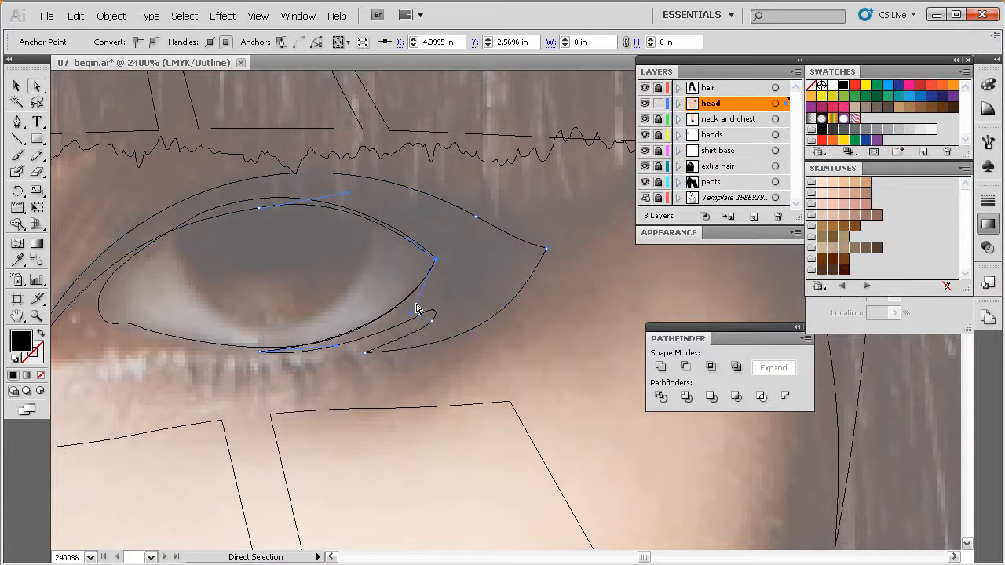
Show the artwork in Preview and fill the eye-white shape with white.
key("ctrl+y")
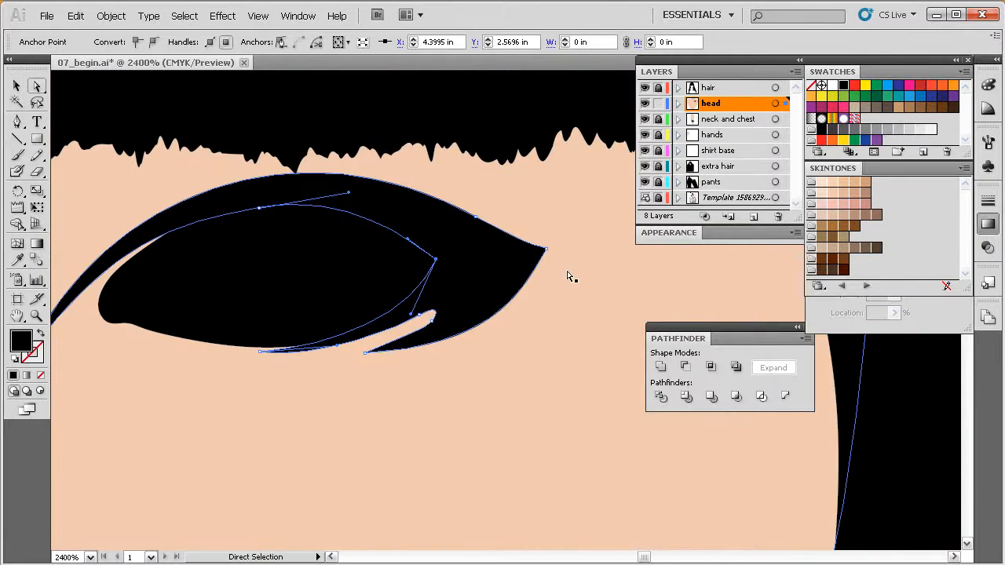
left_click(566, 279)
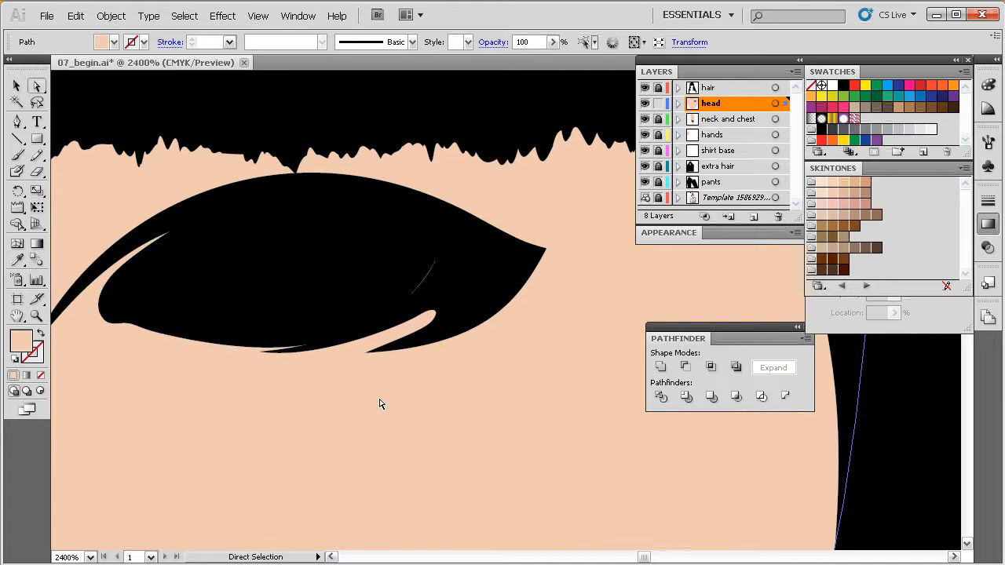
left_click(409, 288)
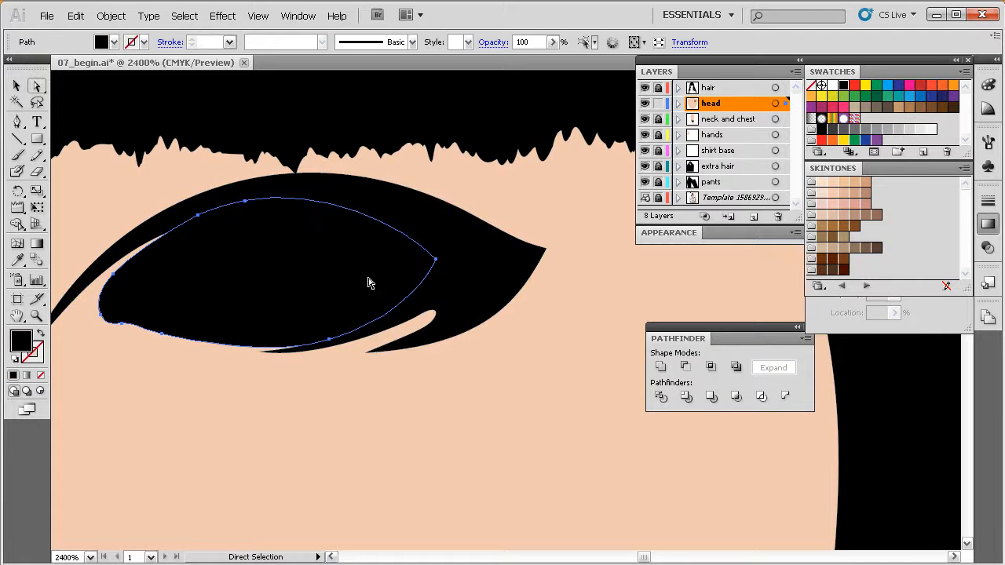
key("v")
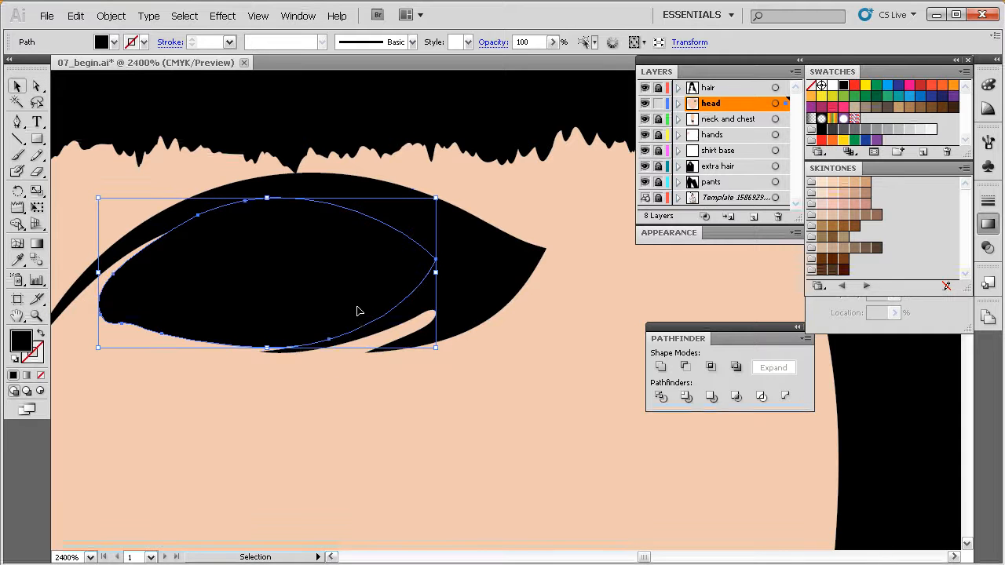
left_click(823, 86)
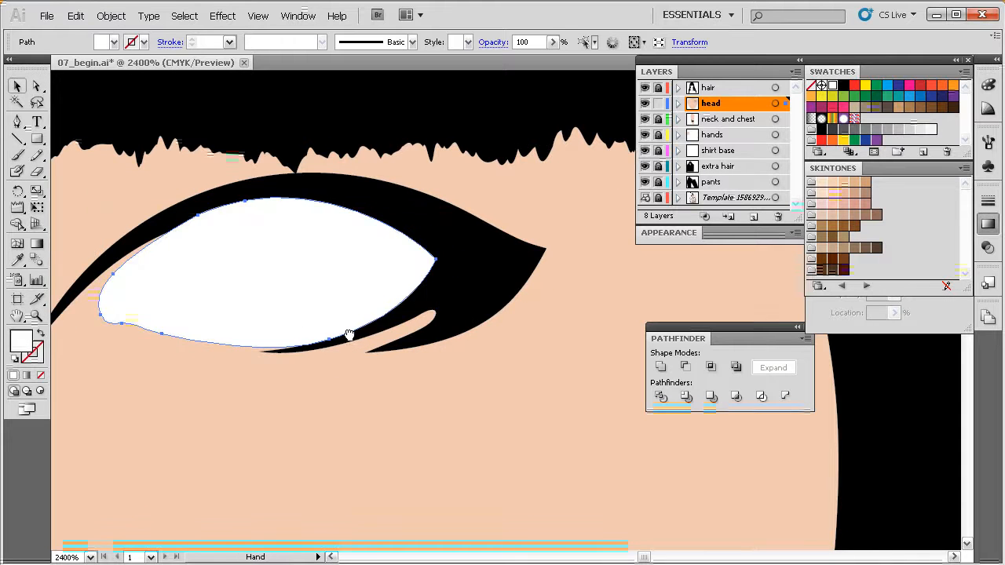
Bring the black lash outline in front of the eye-white shape.
left_click_drag(348, 332, 377, 321)
left_click(496, 272)
key("ctrl")
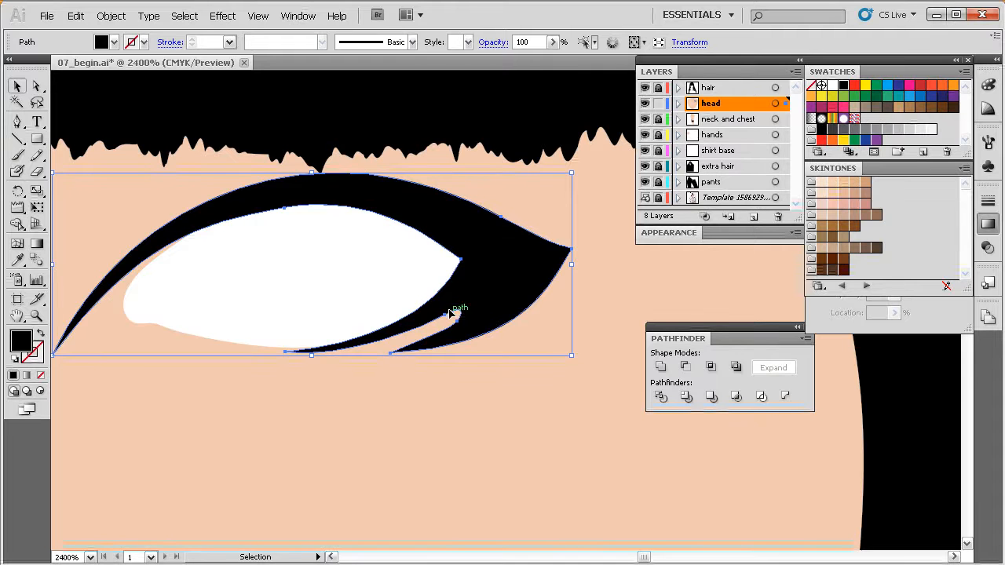
Compare the eye shapes with the reference photo in Preview and Outline views.
left_click(449, 336, "ctrl+alt")
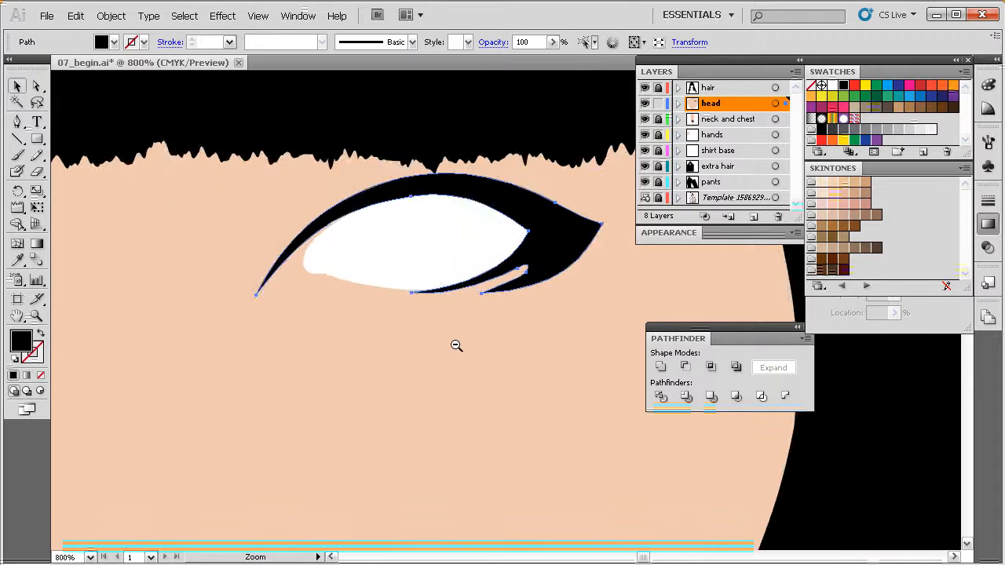
left_click(455, 347, "ctrl+alt")
left_click_drag(487, 339, 458, 352)
left_click_drag(590, 187, 358, 349)
left_click_drag(540, 304, 360, 387)
key("ctrl+y")
key("a")
key("ctrl+y")
left_click(419, 353, "ctrl+alt")
key("ctrl+y")
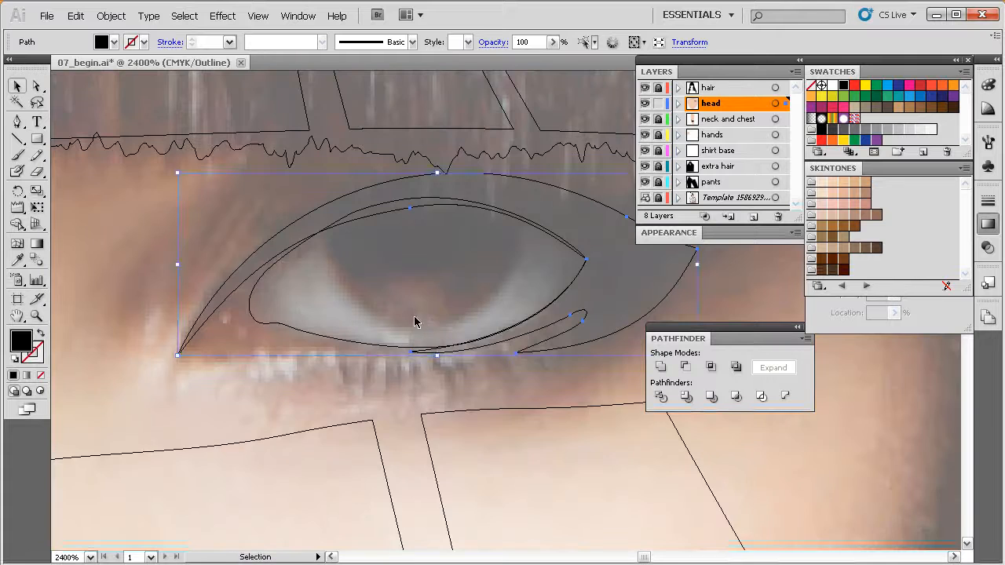
Pull the eye-white's inner corner curve slightly outward by lengthening the upper anchor's lower handle and nudging the lower anchor.
left_click_drag(406, 339, 400, 348)
key("a")
left_click(239, 321)
left_click_drag(469, 179, 218, 389)
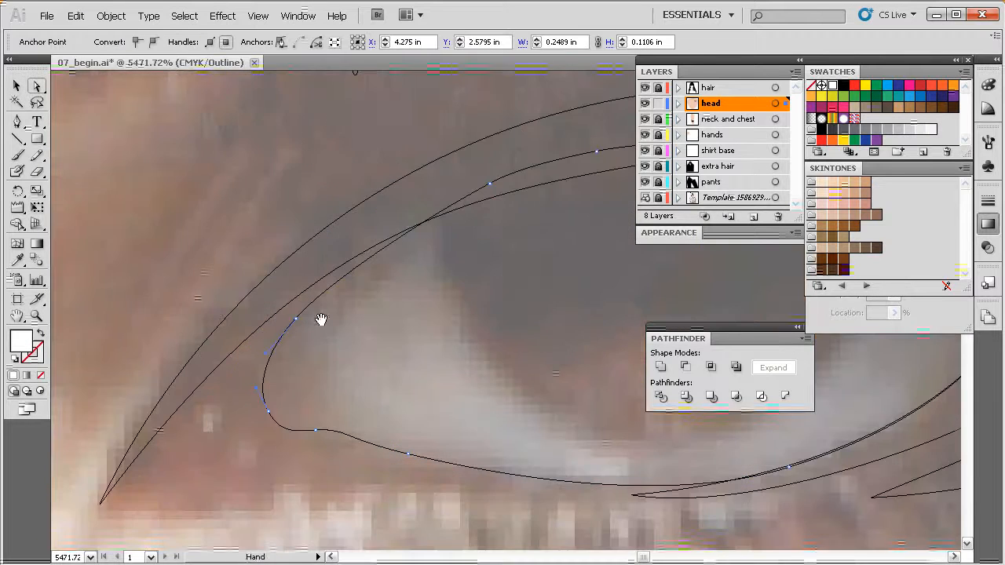
left_click(265, 353)
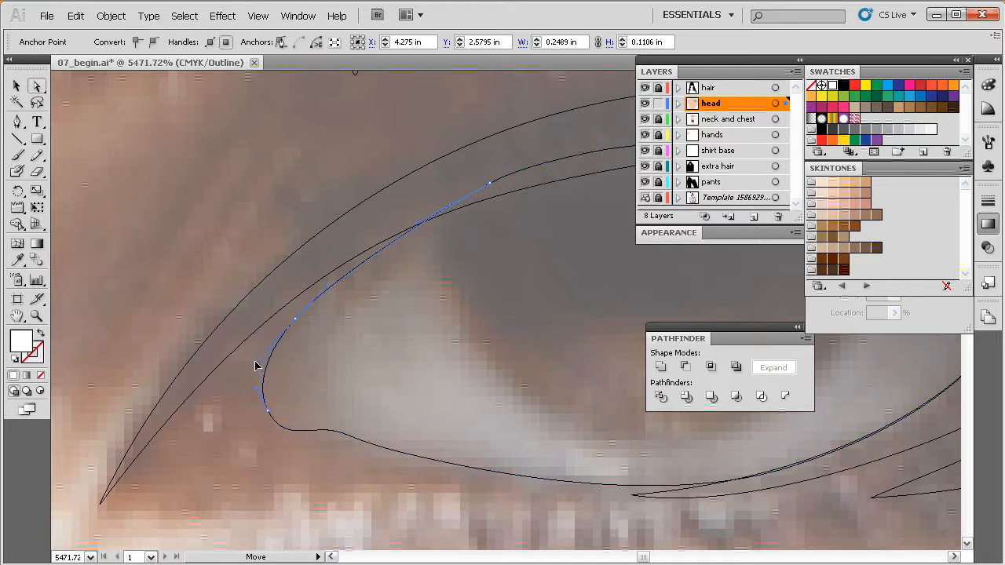
left_click_drag(245, 370, 245, 371)
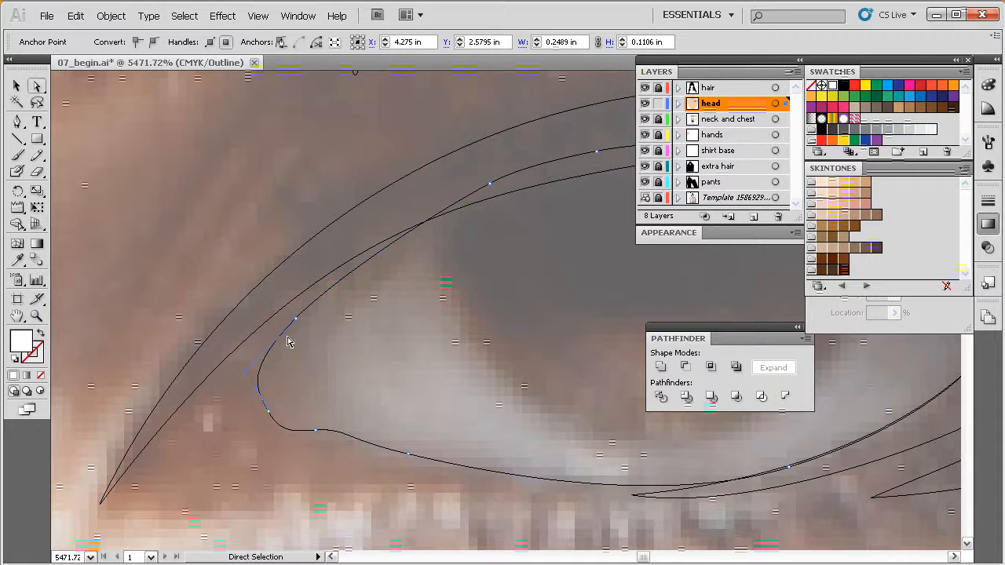
left_click_drag(297, 320, 296, 328)
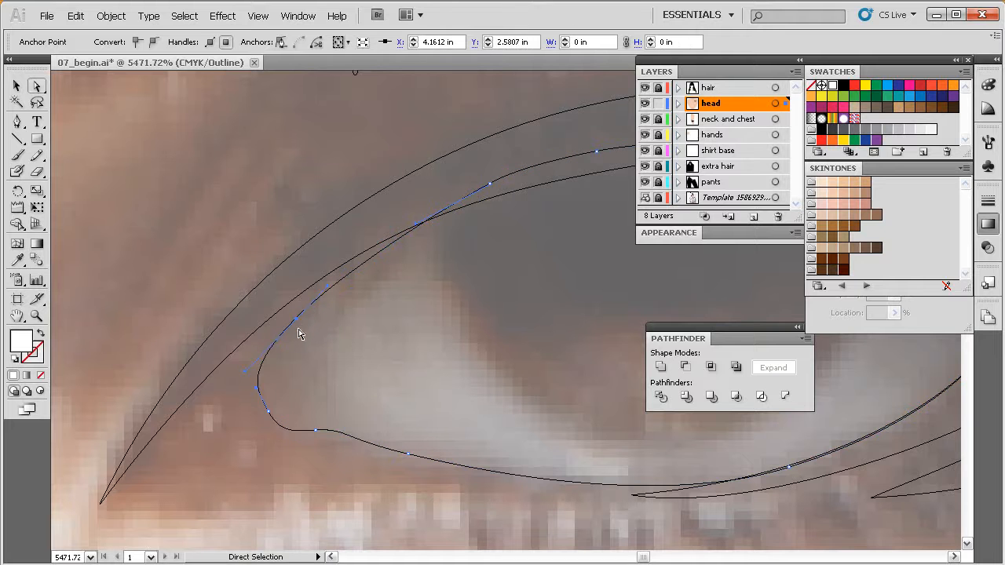
left_click_drag(266, 406, 266, 408)
Return to Preview, shorten the lash outline's outer tip by moving its anchor inward, and nudge the neighbouring upper-edge anchor.
left_click(409, 391, "ctrl+alt")
left_click(416, 388, "ctrl+alt")
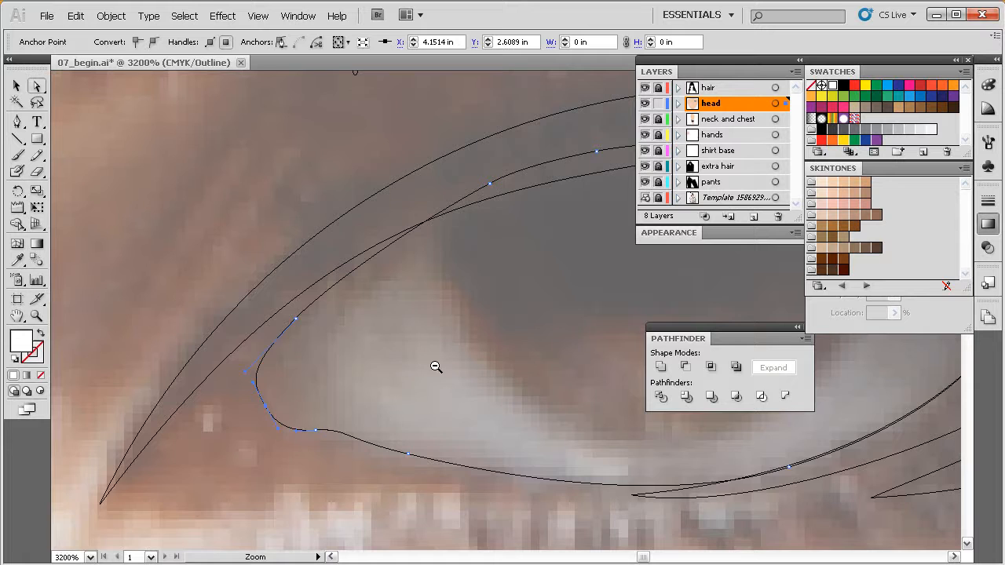
left_click(416, 388, "ctrl+alt")
left_click_drag(605, 304, 263, 416)
key("ctrl+y")
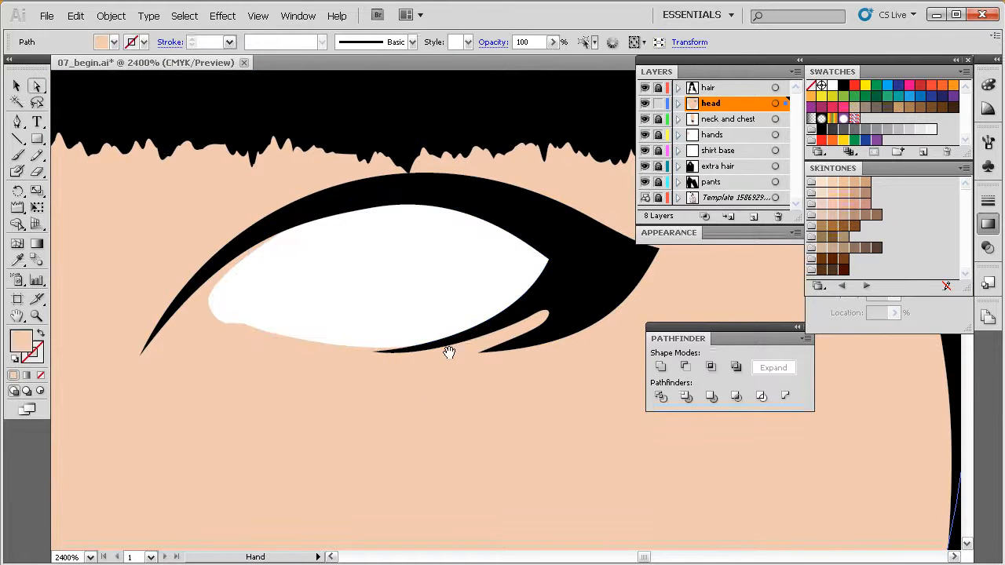
left_click_drag(573, 282, 497, 296)
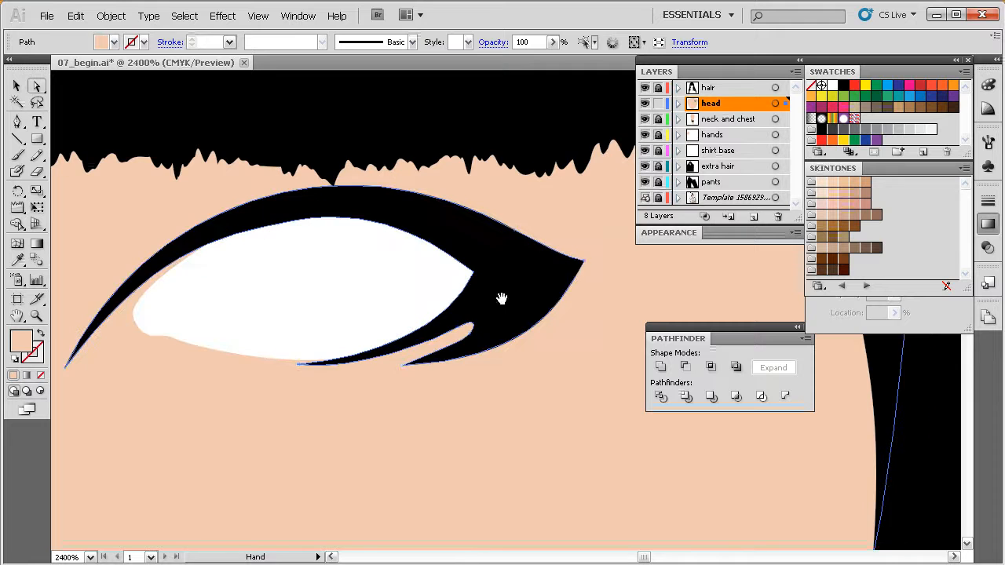
left_click(583, 262)
left_click_drag(583, 262, 568, 261)
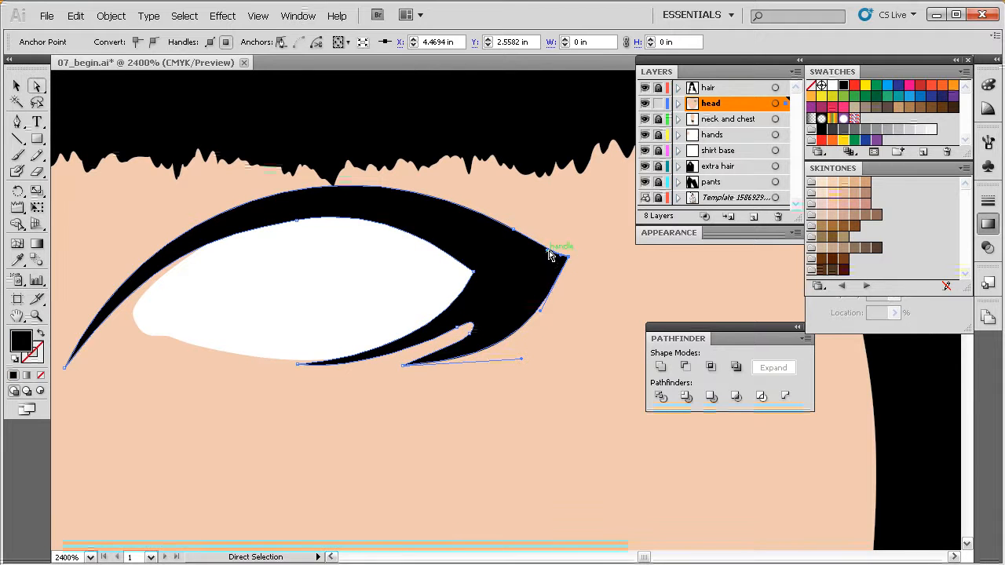
left_click_drag(510, 227, 511, 227)
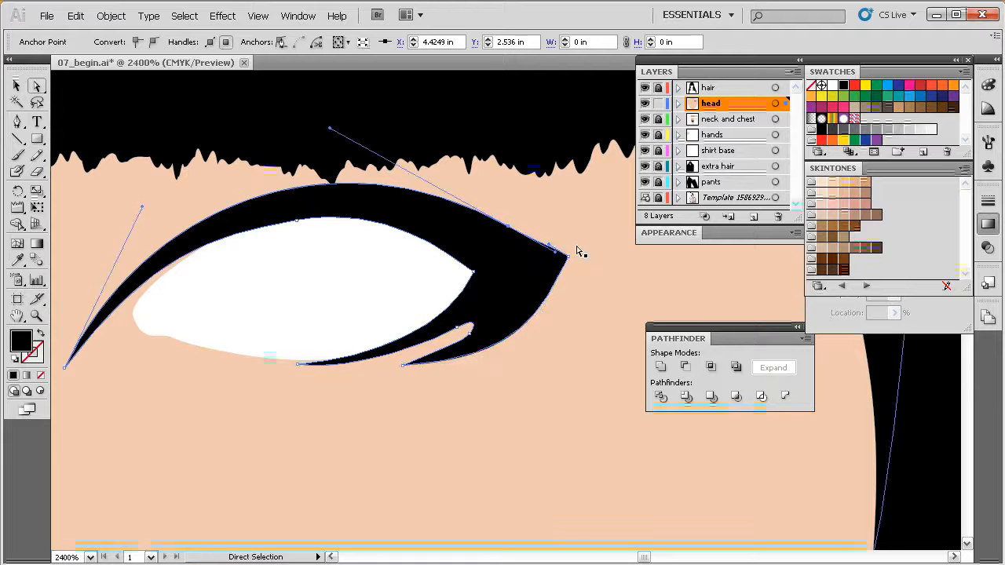
left_click(569, 261)
left_click_drag(569, 261, 560, 253)
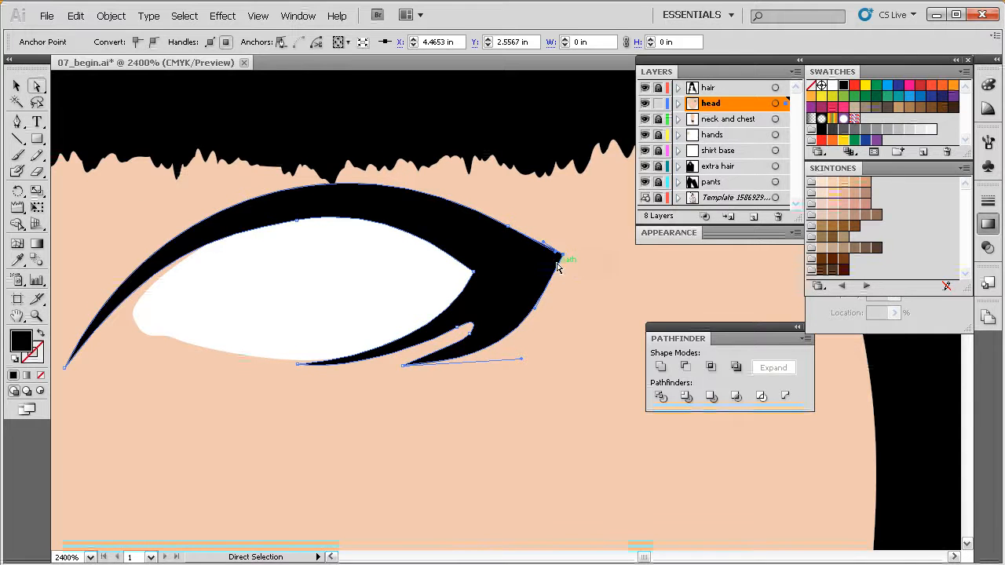
Narrow the notch in the lash outline's lower outer edge by moving its lower anchor slightly up and inward.
left_click_drag(525, 363, 462, 337)
left_click(471, 338)
key("ctrl+plus")
key("ctrl+plus")
key("ctrl+plus")
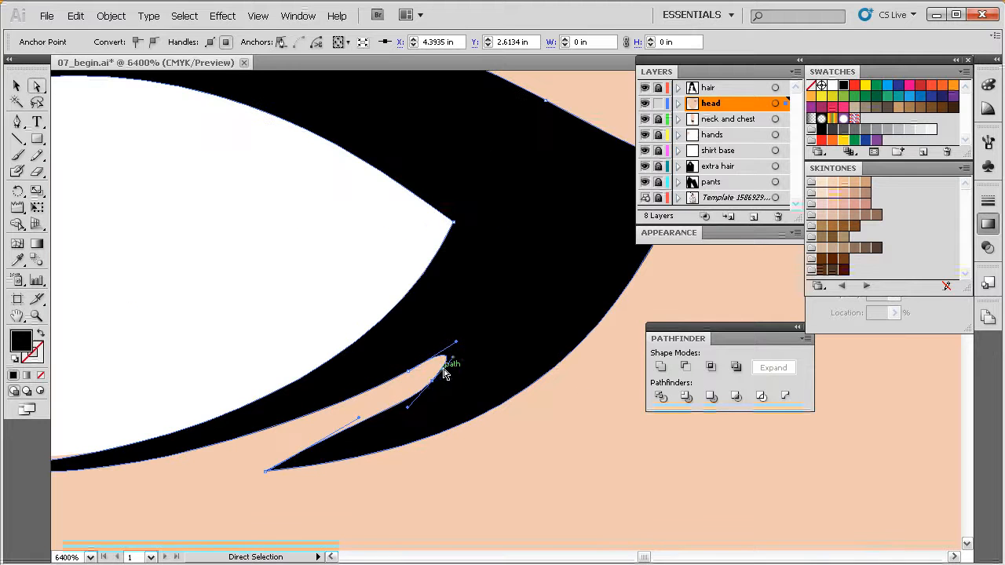
left_click_drag(433, 383, 428, 377)
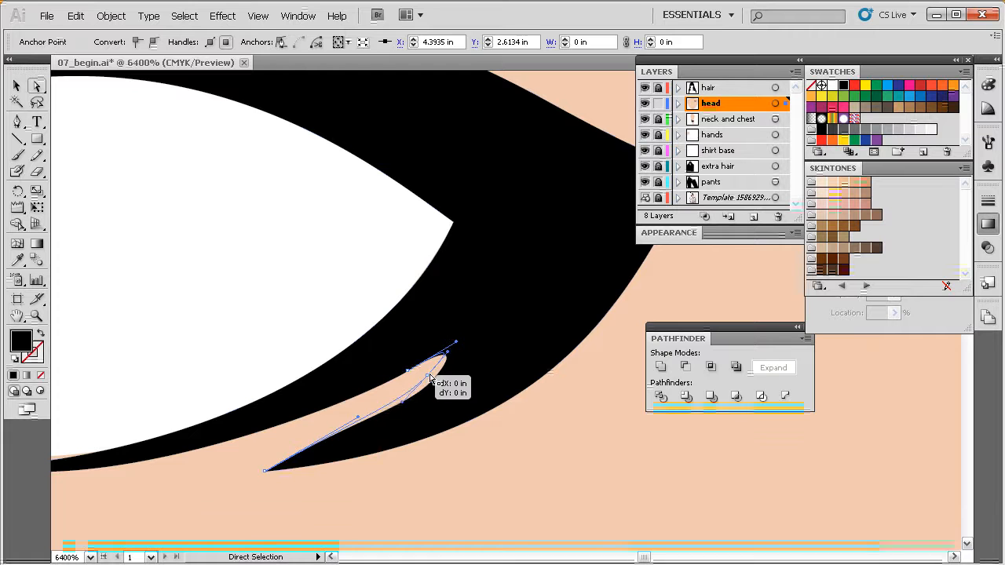
Deselect the lash outline and examine the whole eye at a smaller scale.
key("ctrl+alt+space")
left_click(461, 361)
left_click(463, 365)
left_click(464, 369)
left_click_drag(489, 317, 435, 378)
left_click(439, 343, "ctrl")
left_click(442, 367, "ctrl+alt")
left_click(444, 375, "ctrl+alt")
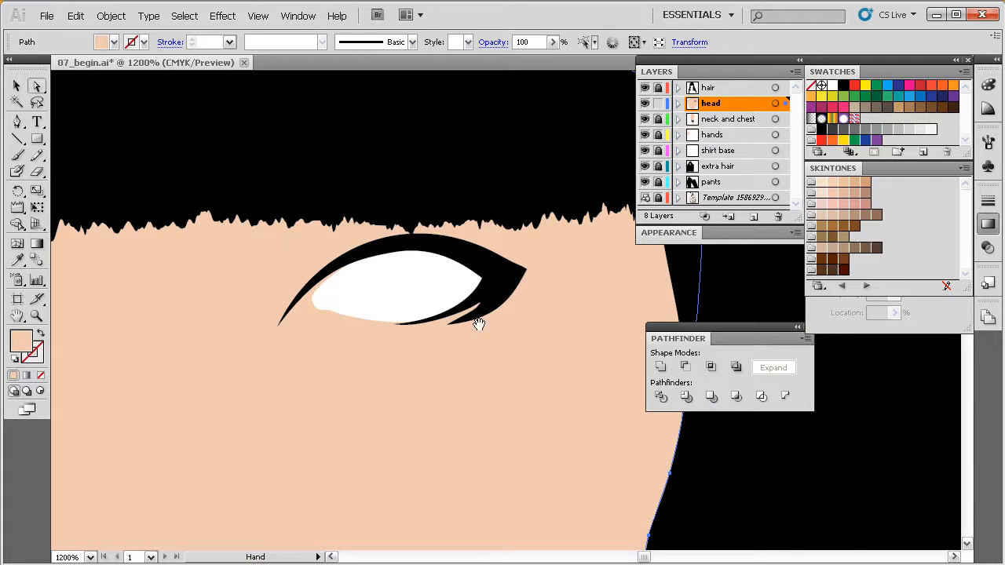
left_click_drag(449, 287, 436, 294)
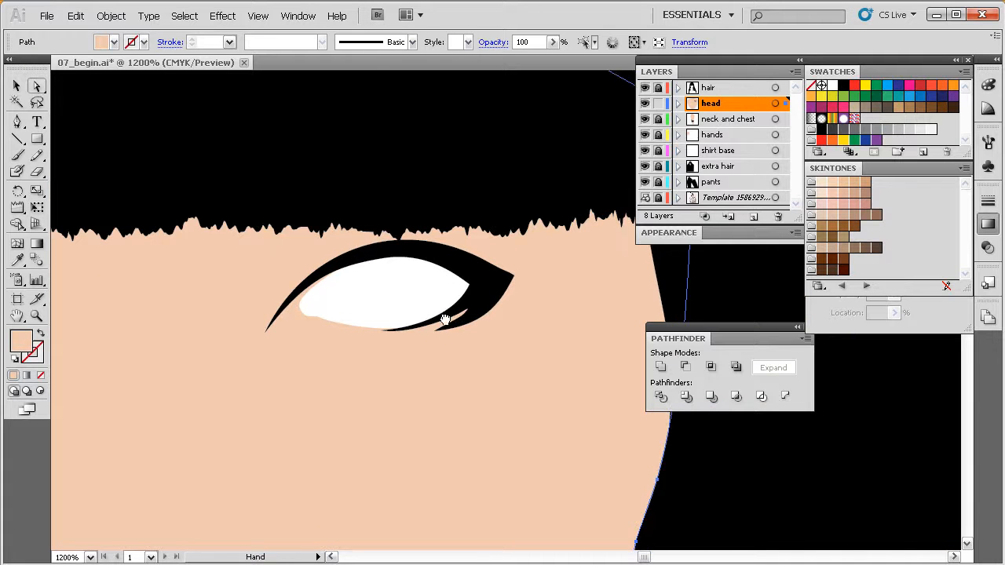
In Outline view, start a Pen path for the iris at the upper lid and curve it down the inner side to its bottom.
key("ctrl+y")
left_click_drag(455, 254, 396, 328)
key("p")
key("space")
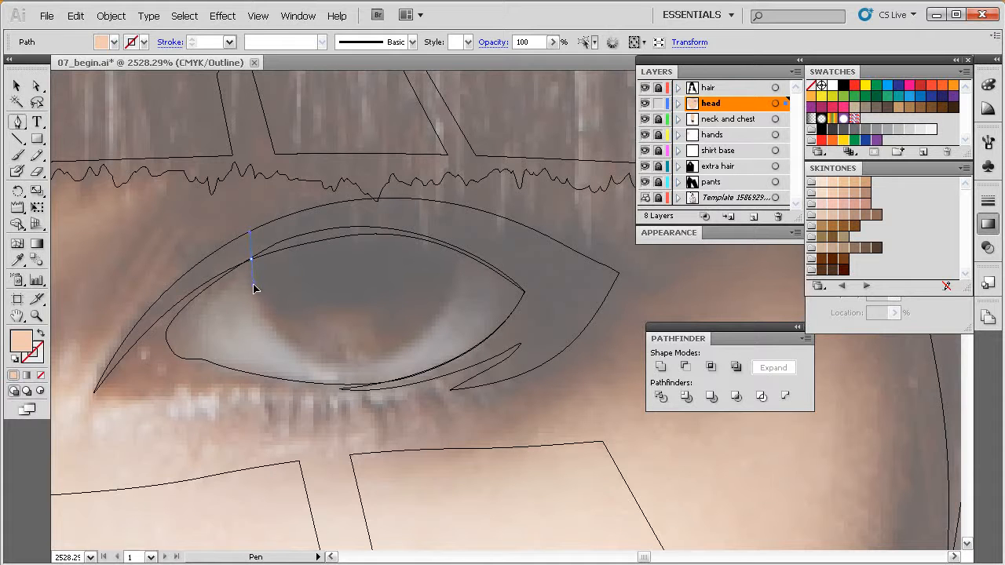
left_click_drag(256, 308, 255, 311)
left_click_drag(406, 360, 428, 363)
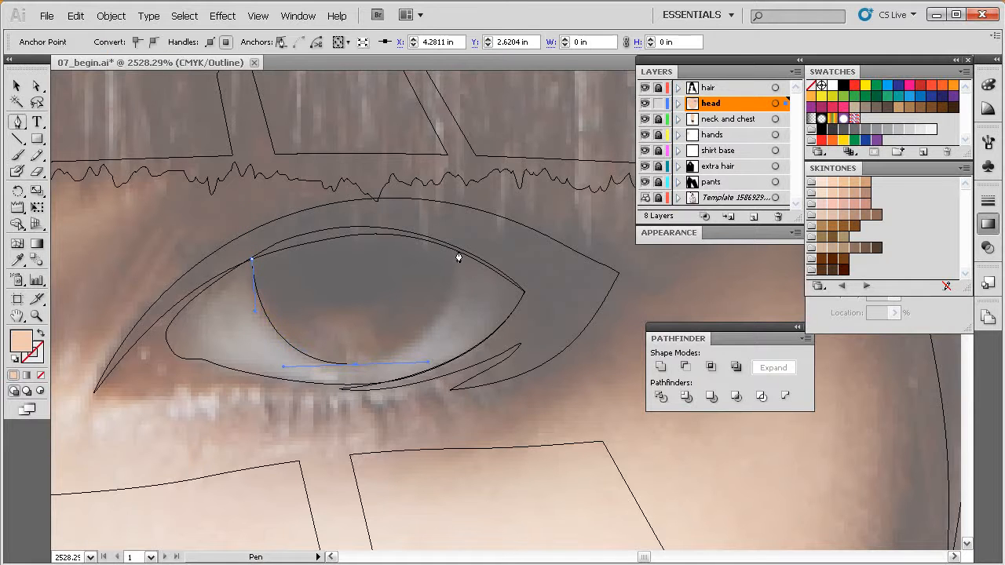
Continue the iris path up its outer side to the upper lid and close it with a curve behind the lash area.
left_click_drag(457, 248, 460, 244)
left_click_drag(453, 205, 426, 220)
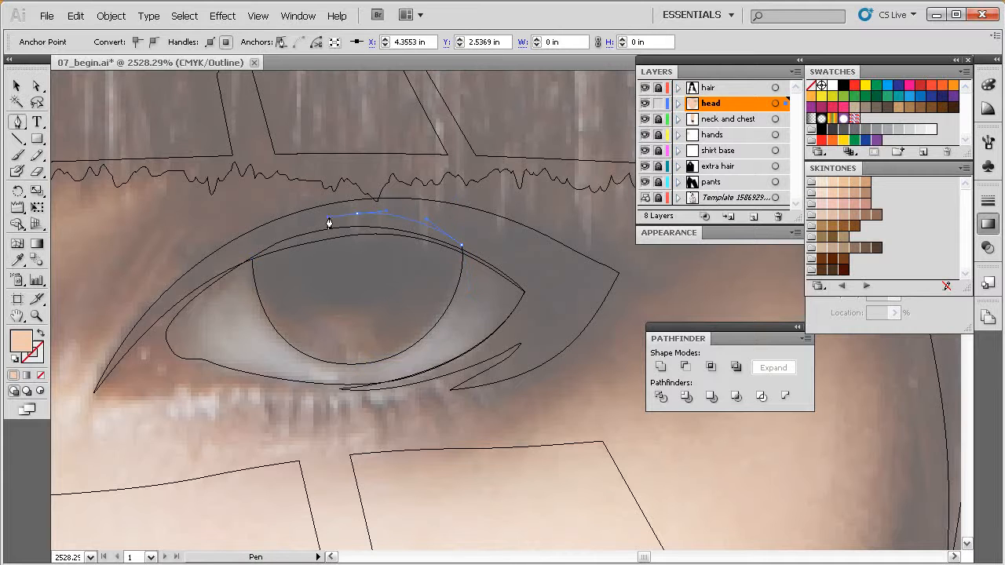
left_click(252, 259)
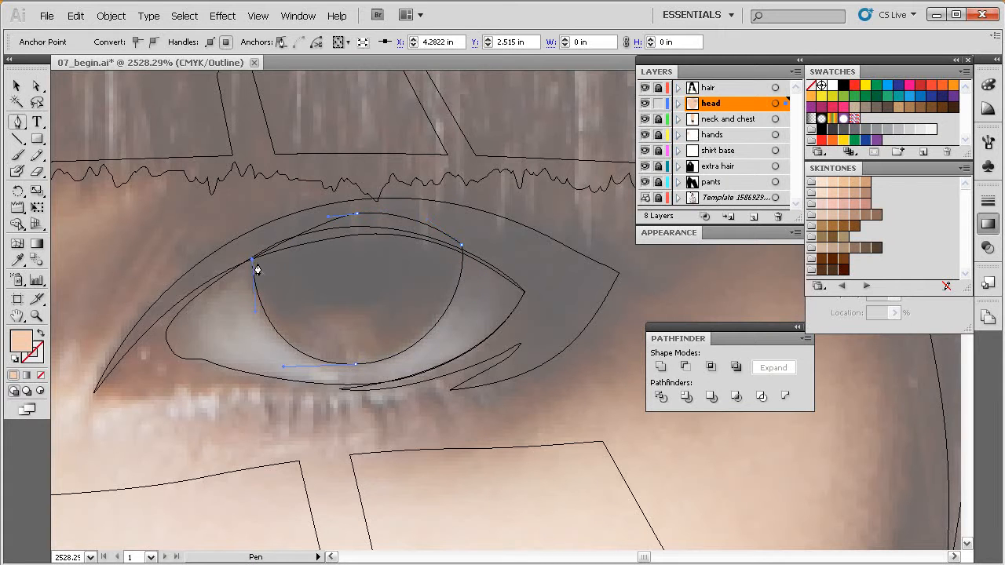
Switch to Preview and examine the iris shape against the rest of the eye.
left_click(399, 298, "ctrl+alt")
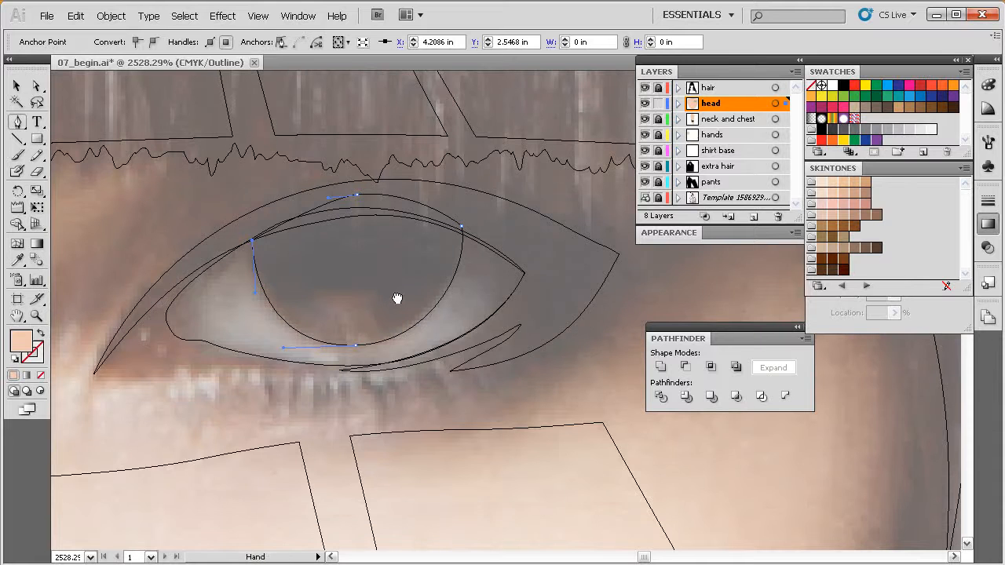
left_click(467, 307, "ctrl+alt")
left_click_drag(467, 307, 347, 317)
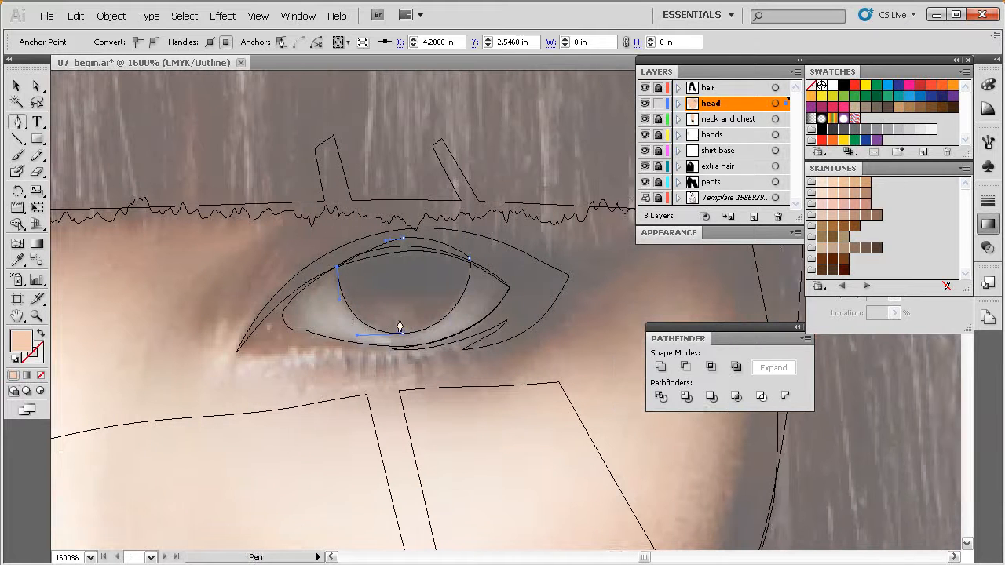
left_click(462, 293, "ctrl+alt")
left_click_drag(421, 307, 442, 334)
key("ctrl+y")
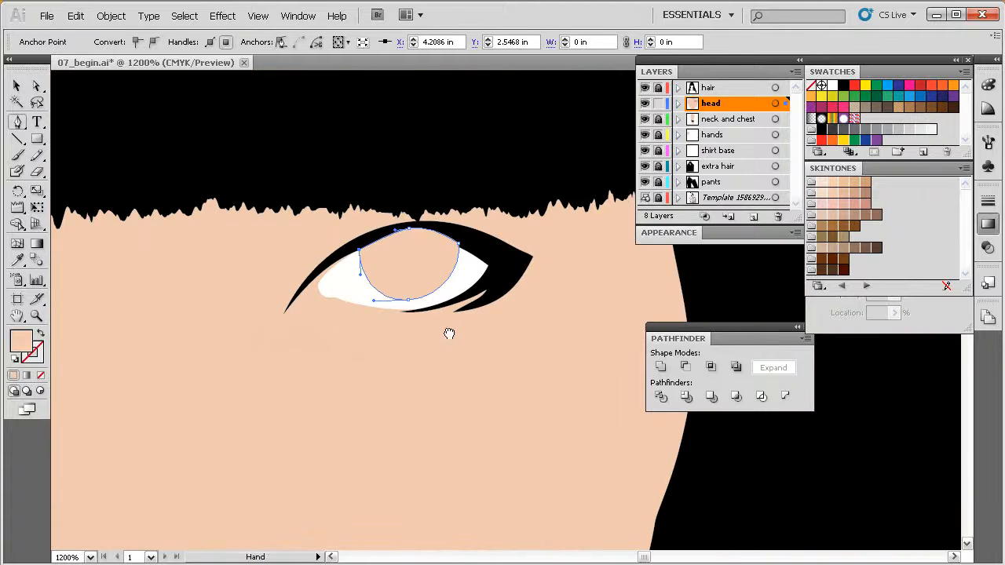
mouse_move(437, 284)
left_mouse_down()
mouse_move(421, 287)
mouse_move(444, 292)
mouse_move(433, 274)
mouse_move(427, 298)
left_mouse_up()
left_click(434, 292, "ctrl+alt")
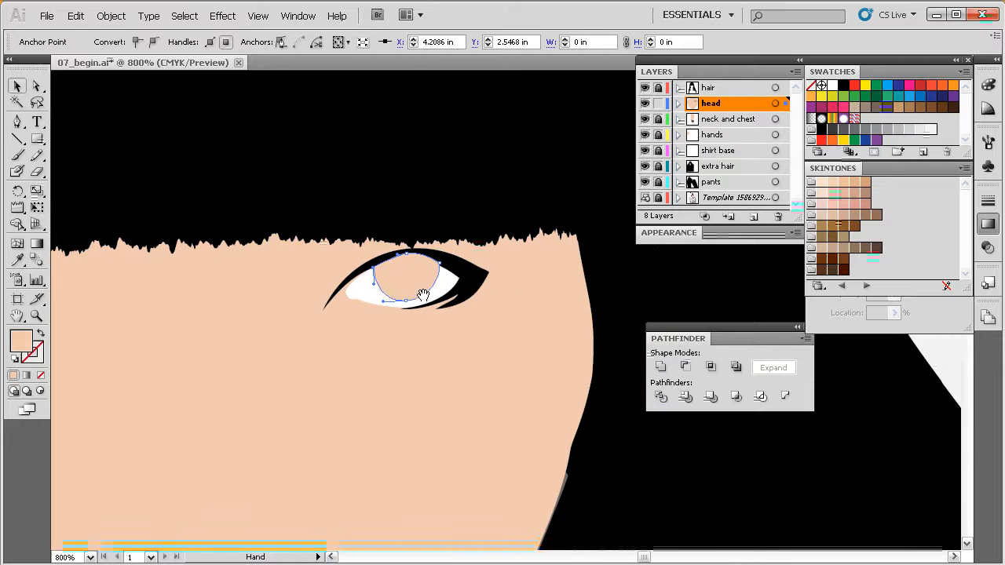